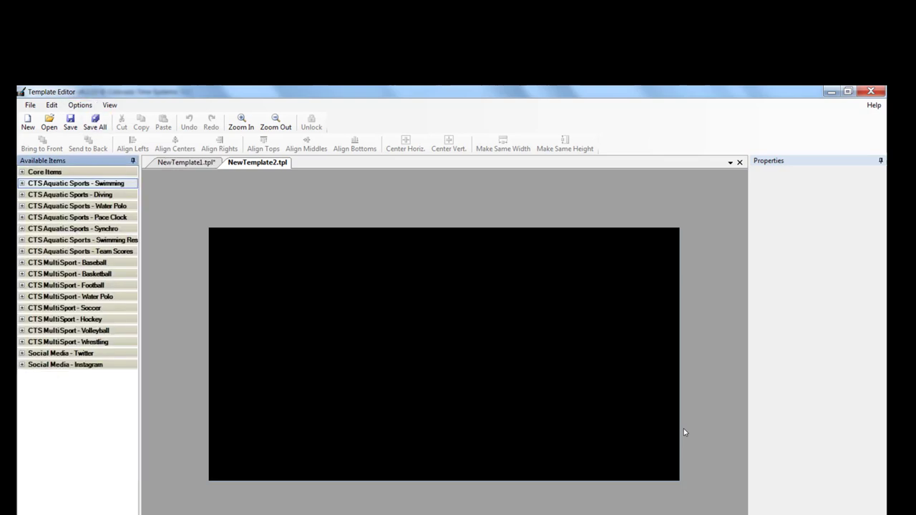
Step: Set the template size to New_Tier_HS [416x224]
{"action": "key", "text": "alt+o"}
{"action": "key", "text": "Down"}
{"action": "key", "text": "Down"}
{"action": "key", "text": "Down"}
{"action": "key", "text": "Down"}
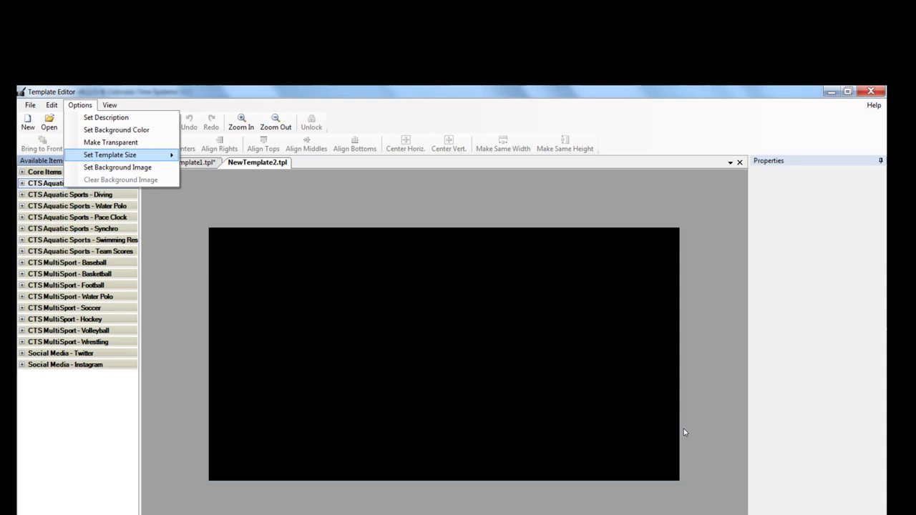
{"action": "key", "text": "Right"}
{"action": "key", "text": "Down"}
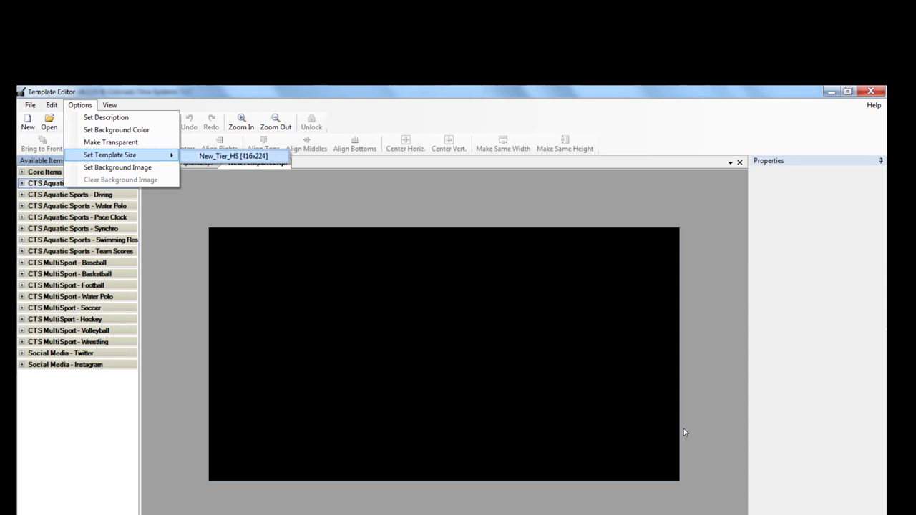
{"action": "key", "text": "Return"}
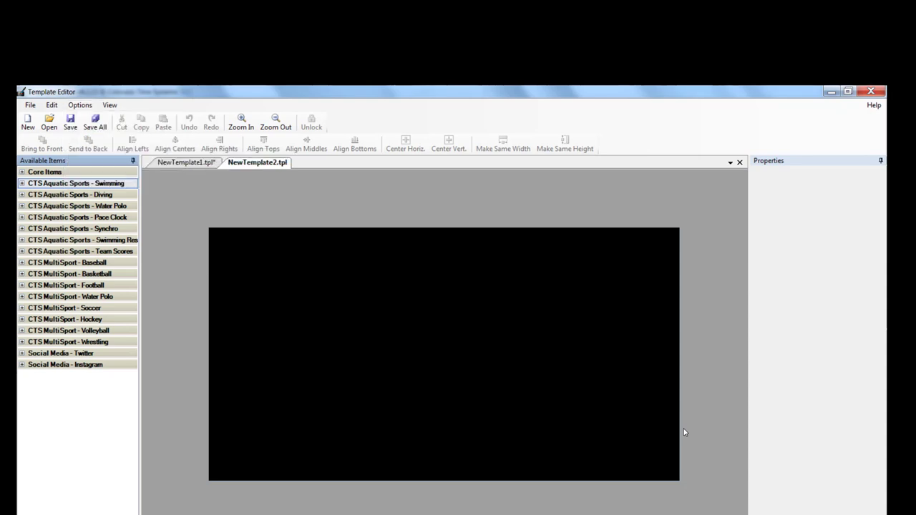
Step: Add eight Lane modules from the CTS Aquatic Sports - Swimming items, starting at module 01, spread vertically with 8 pixels between items
{"action": "key", "text": "Right"}
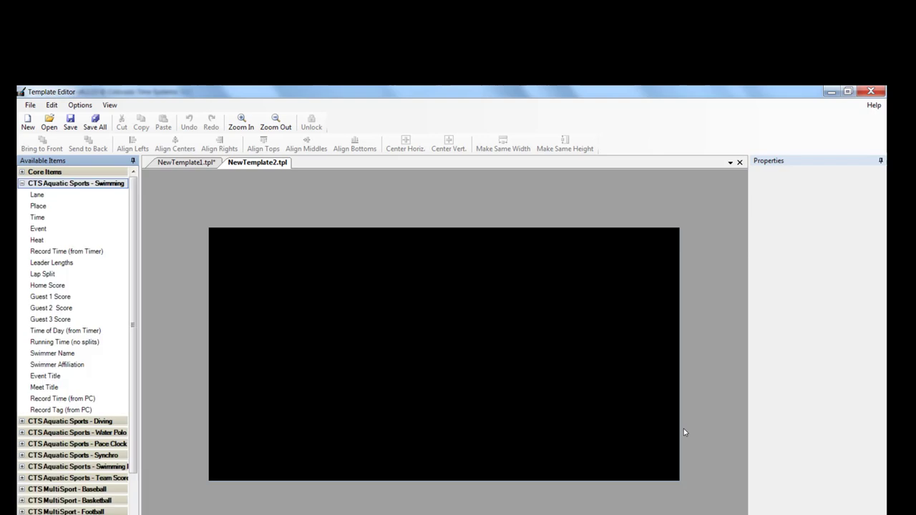
{"action": "key", "text": "Down"}
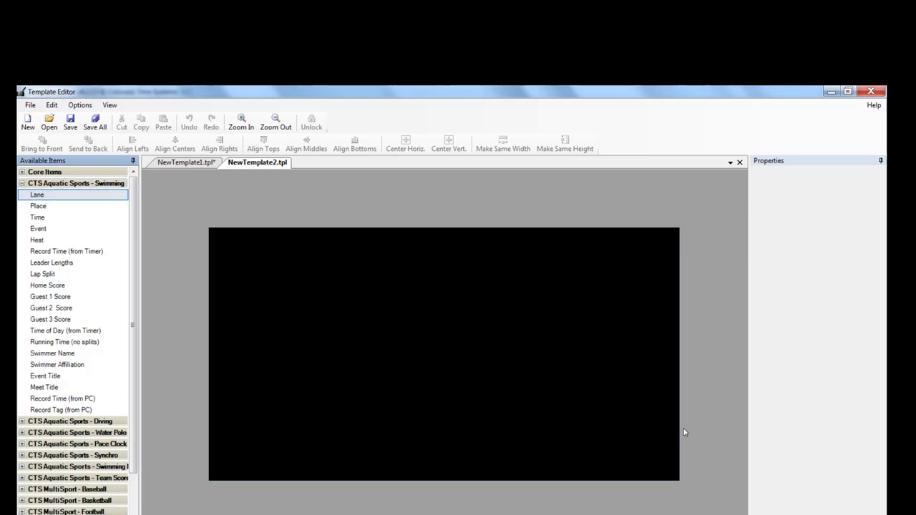
{"action": "key", "text": "Return"}
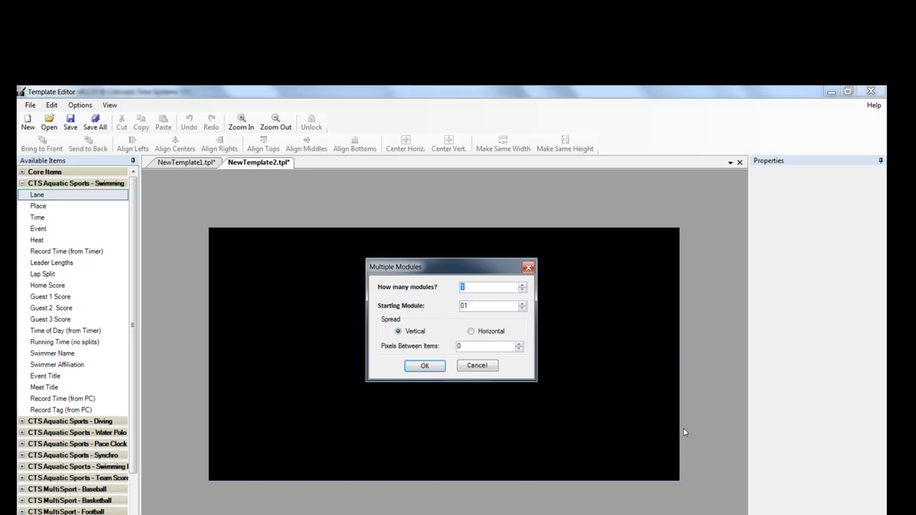
{"action": "type", "text": "8"}
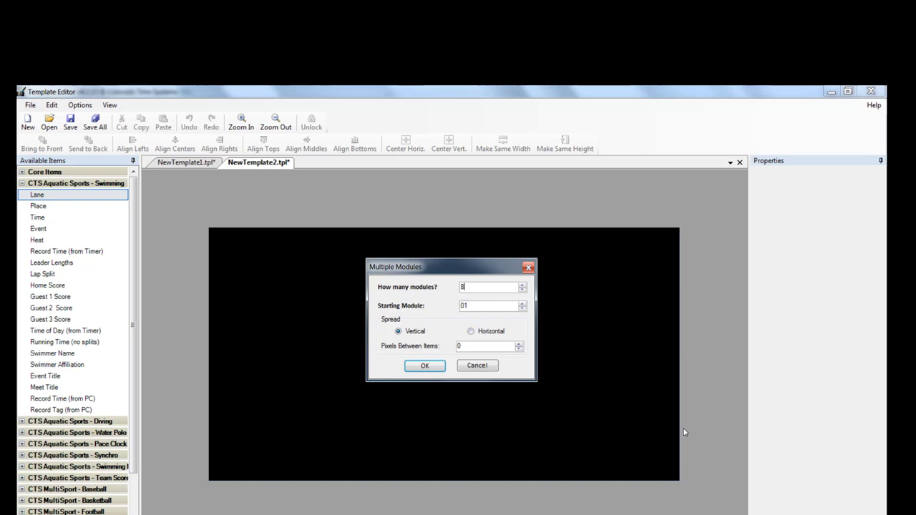
{"action": "key", "text": "Tab"}
{"action": "key", "text": "Tab"}
{"action": "key", "text": "Tab"}
{"action": "type", "text": "5"}
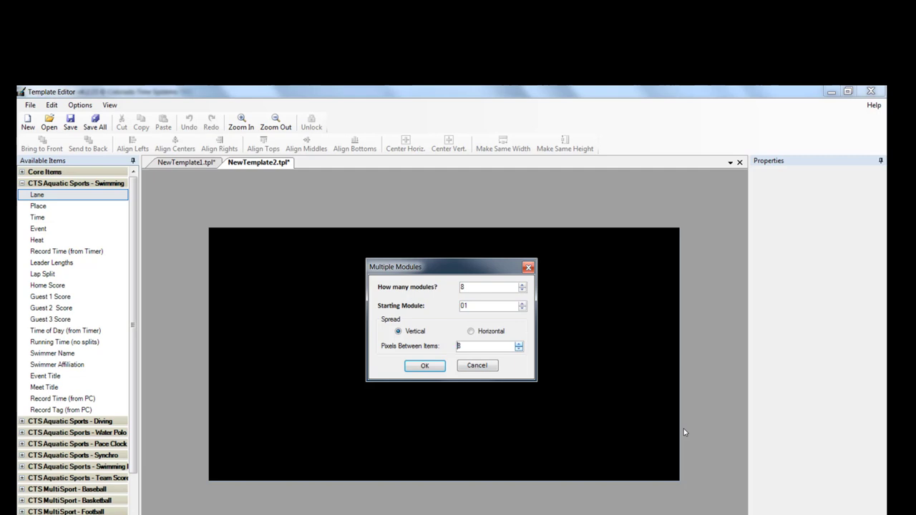
{"action": "key", "text": "Up"}
{"action": "key", "text": "Down"}
{"action": "key", "text": "Return"}
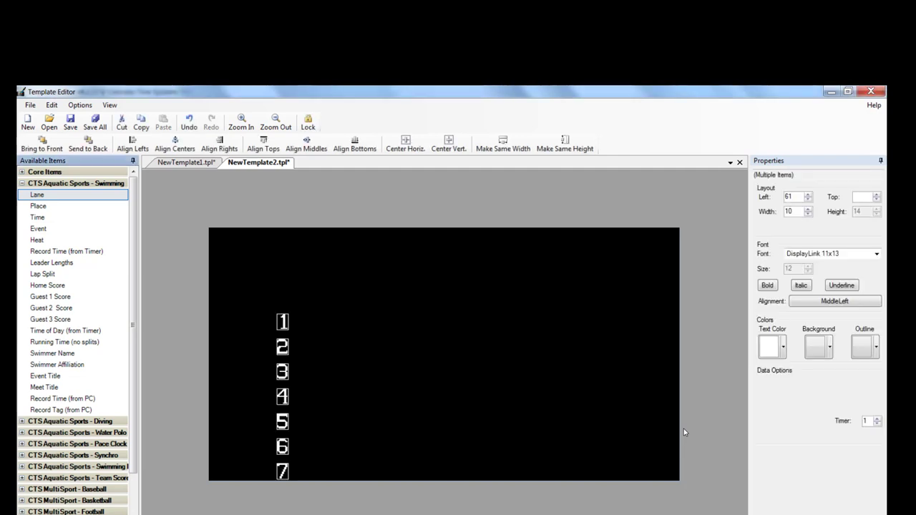
Step: Move the lane number column up and toward the template's left edge, to a left offset of about 13
{"action": "mouse_move", "coordinate": [282, 322]}
{"action": "left_mouse_down"}
{"action": "mouse_move", "coordinate": [268, 270]}
{"action": "mouse_move", "coordinate": [234, 289]}
{"action": "left_mouse_up"}
{"action": "key", "text": "Left"}
{"action": "key", "text": "Left"}
{"action": "key", "text": "Left"}
{"action": "key", "text": "Left"}
{"action": "key", "text": "Left"}
{"action": "key", "text": "Left"}
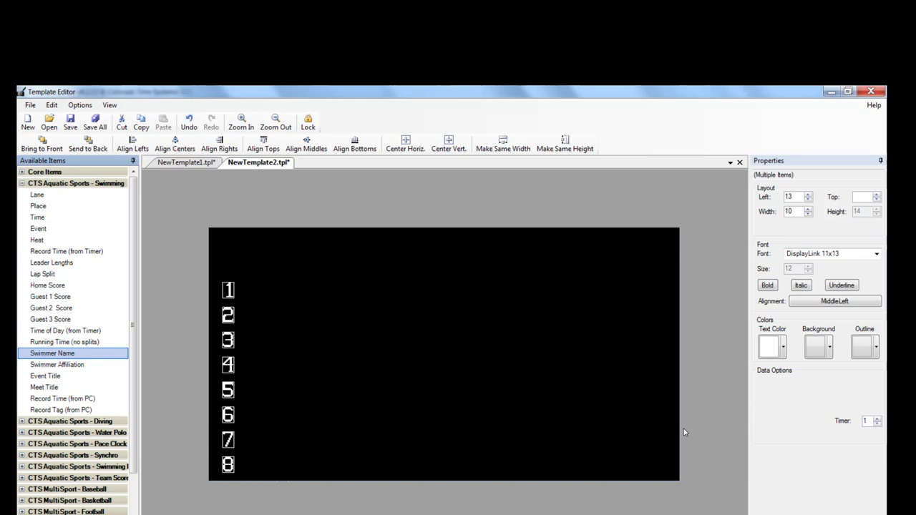
Step: Add eight Swimmer Name modules in a vertical column 8 pixels apart, beside the lane numbers at a left offset of about 37
{"action": "double_click", "coordinate": [52, 354]}
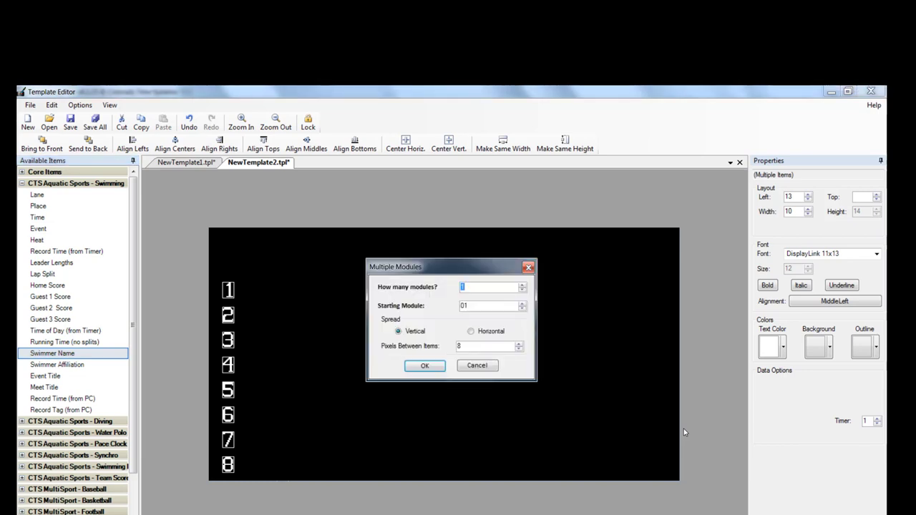
{"action": "type", "text": "8"}
{"action": "key", "text": "Return"}
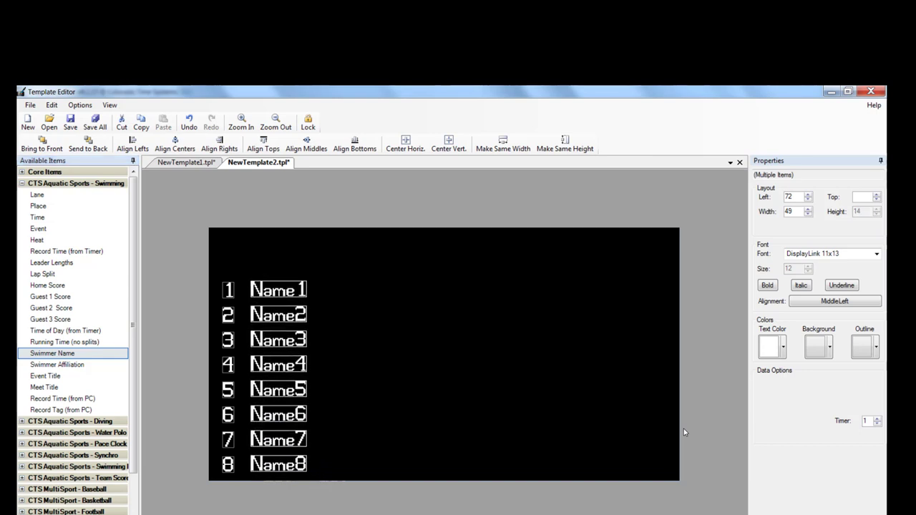
{"action": "key", "text": "Up"}
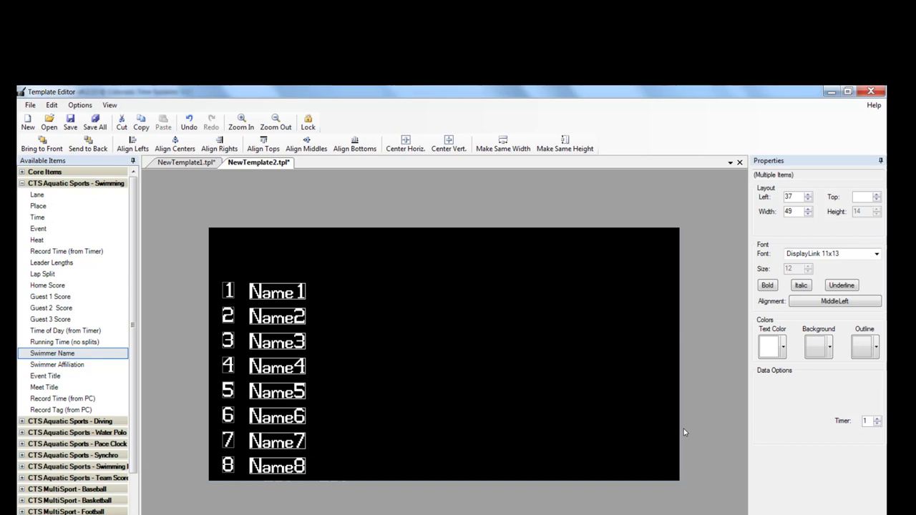
Step: Widen the eight swimmer name fields to a width of about 108
{"action": "key", "text": "shift+Right"}
{"action": "key", "text": "shift+Right"}
{"action": "key", "text": "shift+Right"}
{"action": "key", "text": "shift+Right"}
{"action": "key", "text": "shift+Right"}
{"action": "key", "text": "shift+Right"}
{"action": "key", "text": "shift+Right"}
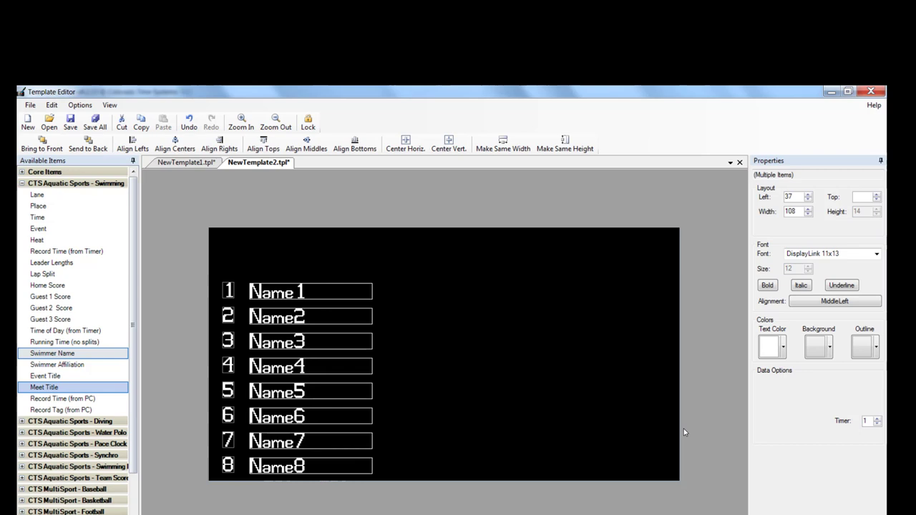
Step: Add eight Swimmer Affiliation modules in a vertical column 8 pixels apart, beside the names at a left offset of about 162
{"action": "left_click", "coordinate": [58, 365]}
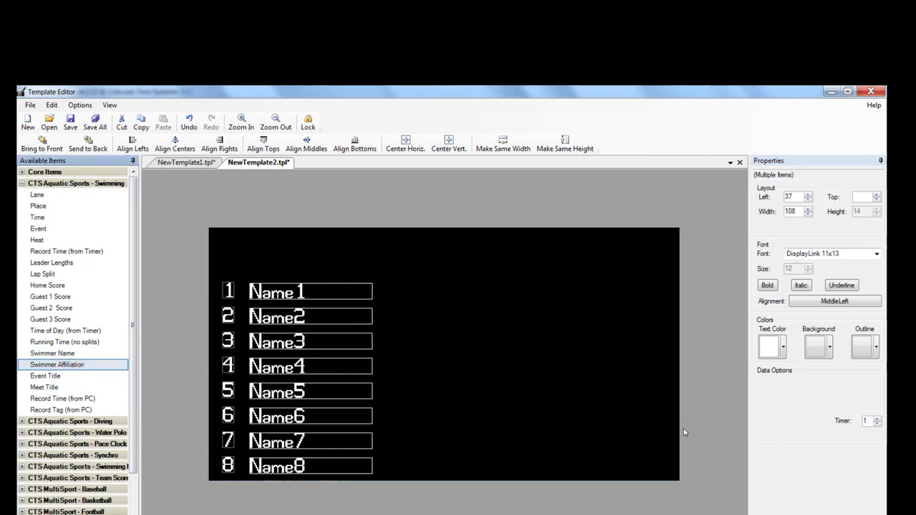
{"action": "key", "text": "Return"}
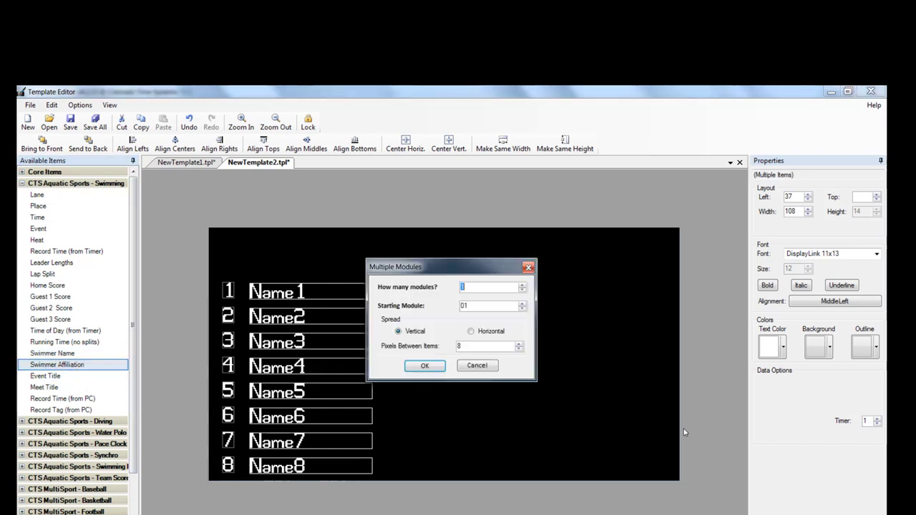
{"action": "type", "text": "8"}
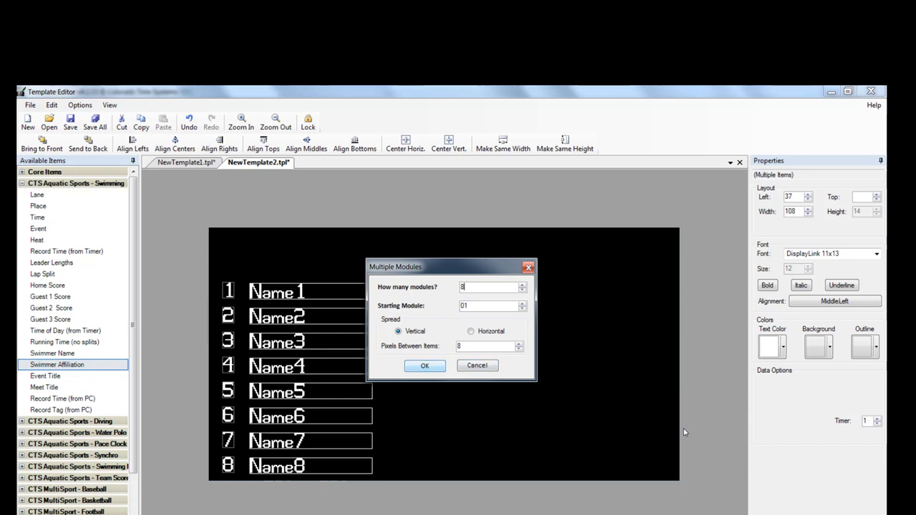
{"action": "key", "text": "Return"}
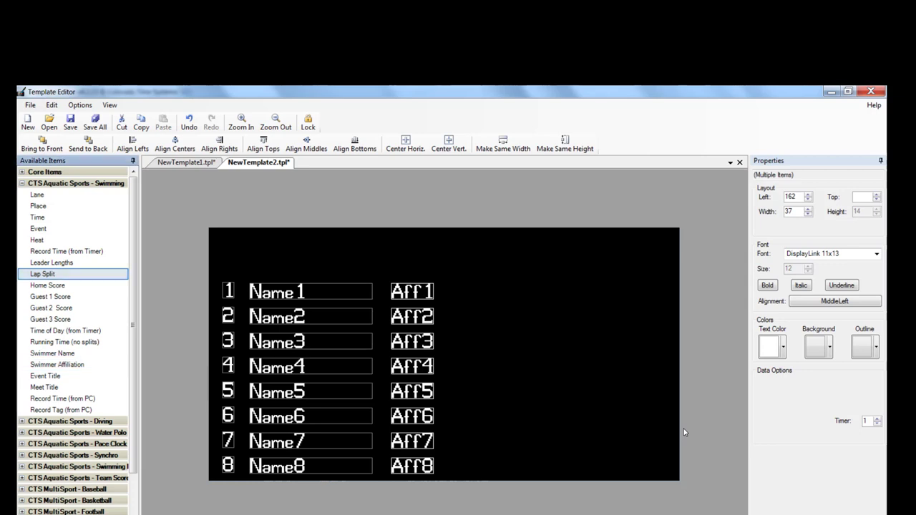
Step: Add eight Lap Split modules vertically, 8 pixels apart, and line them up beside the affiliations at a left offset of about 220
{"action": "left_click_drag", "start_coordinate": [43, 274], "coordinate": [465, 291]}
{"action": "type", "text": "8"}
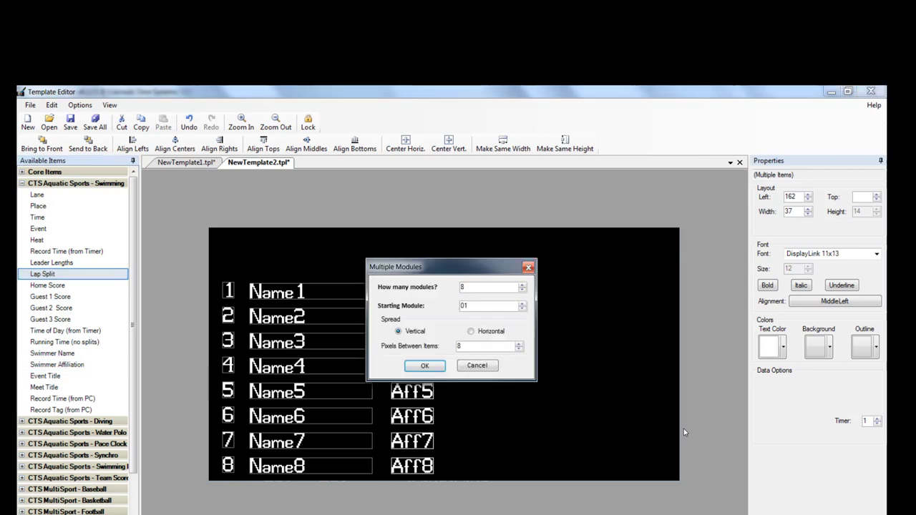
{"action": "key", "text": "Return"}
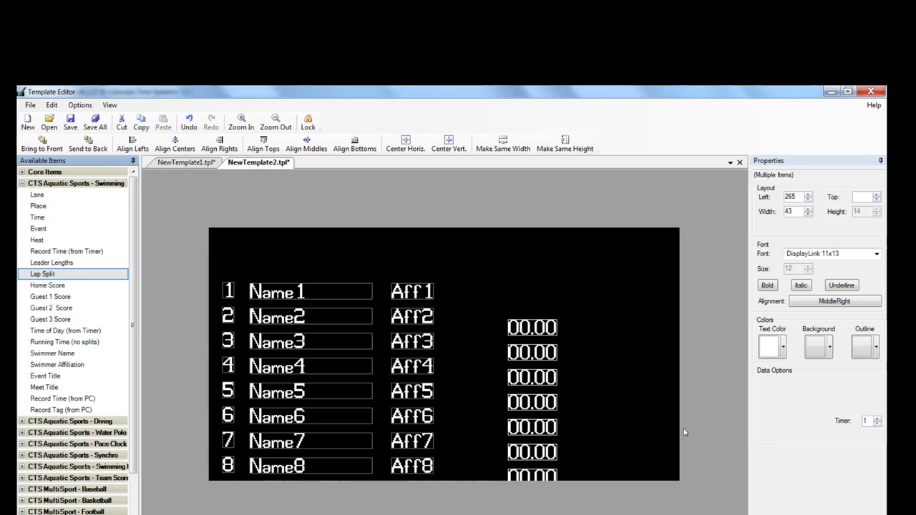
{"action": "mouse_move", "coordinate": [532, 328]}
{"action": "left_mouse_down"}
{"action": "mouse_move", "coordinate": [494, 283]}
{"action": "mouse_move", "coordinate": [479, 292]}
{"action": "left_mouse_up"}
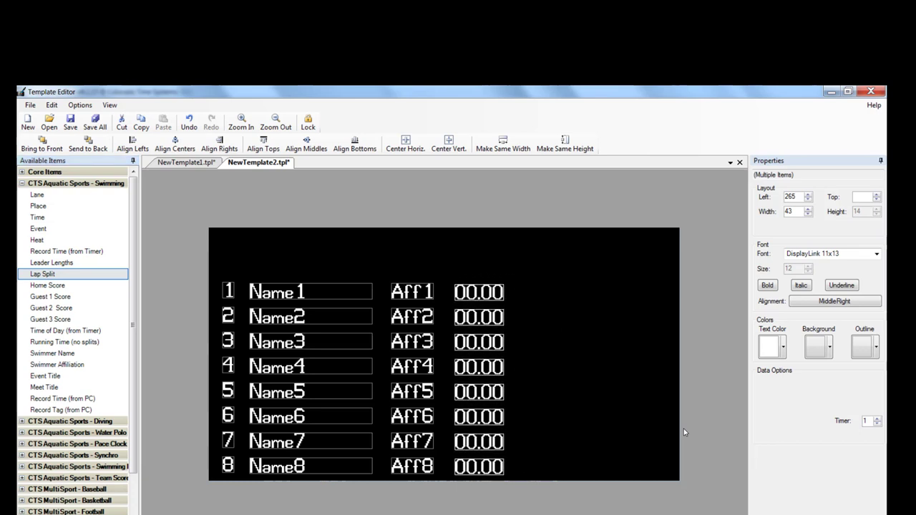
{"action": "key", "text": "Right"}
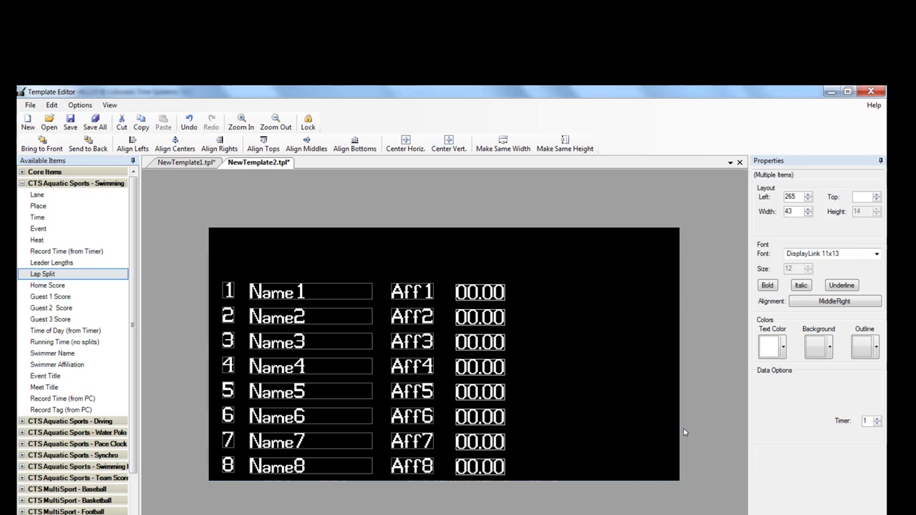
{"action": "key", "text": "Right"}
{"action": "key", "text": "Up"}
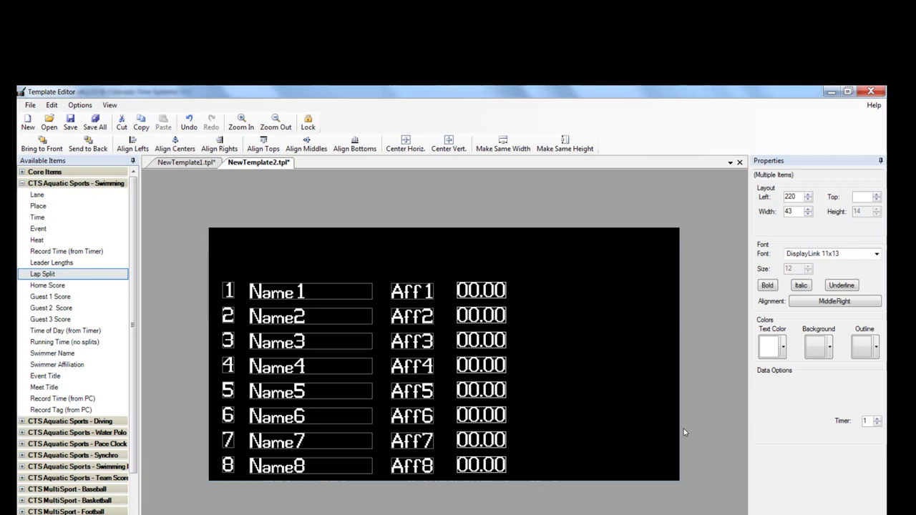
Step: Add eight Time modules vertically, 8 pixels apart, and position them beside the lap splits at a left offset of about 293
{"action": "left_click", "coordinate": [38, 218]}
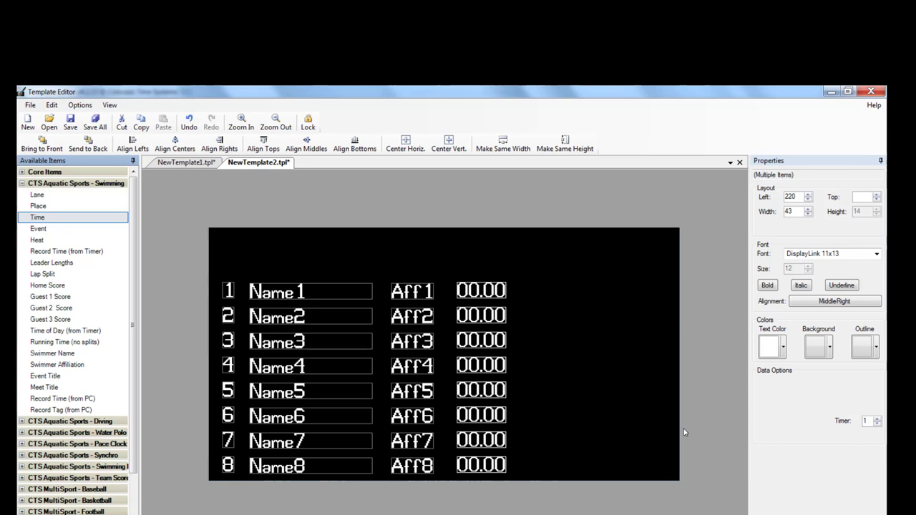
{"action": "key", "text": "Return"}
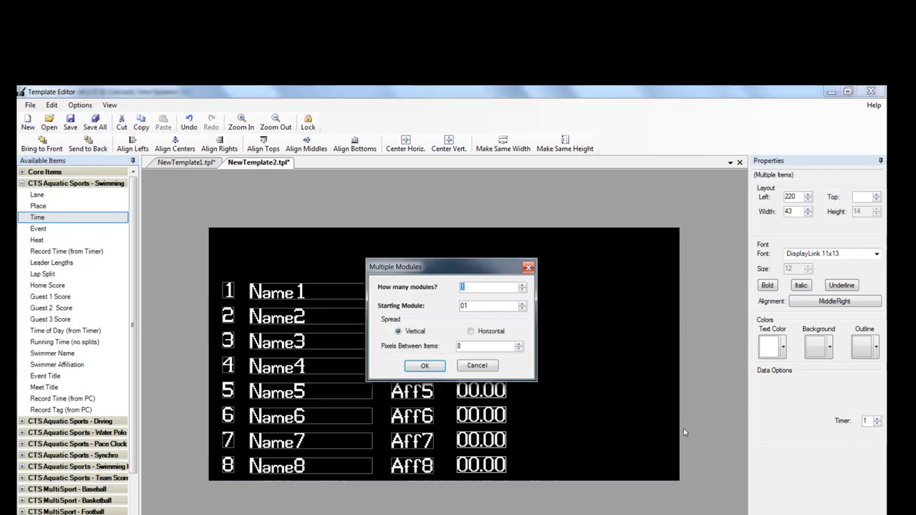
{"action": "type", "text": "6"}
{"action": "key", "text": "Return"}
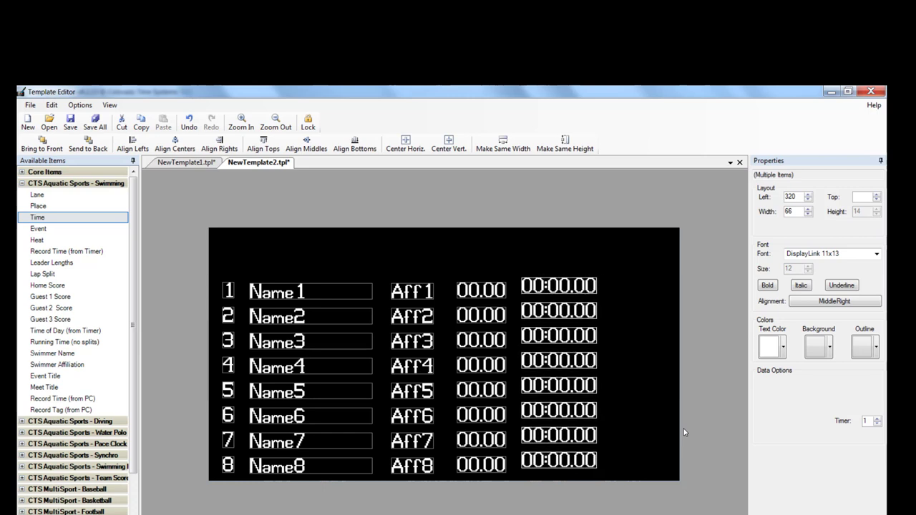
{"action": "left_click_drag", "start_coordinate": [559, 286], "coordinate": [574, 289]}
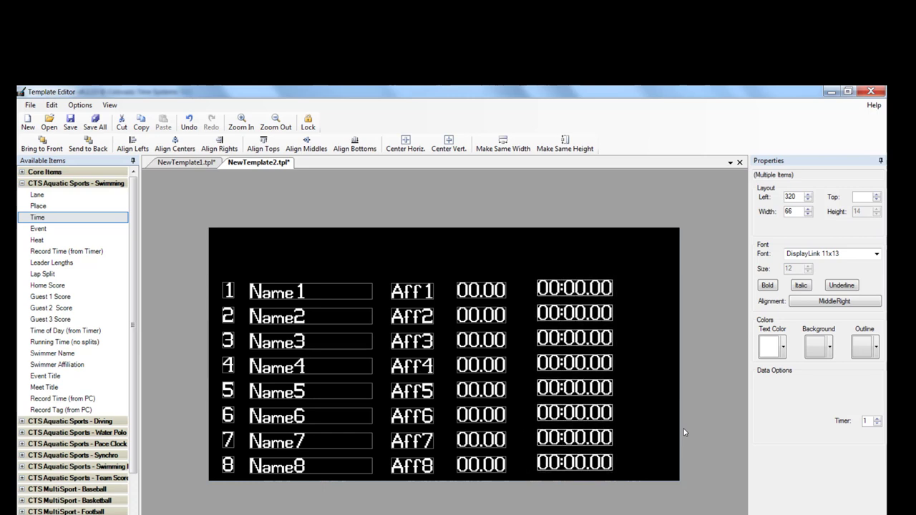
{"action": "key", "text": "Right"}
{"action": "key", "text": "Right"}
{"action": "key", "text": "Right"}
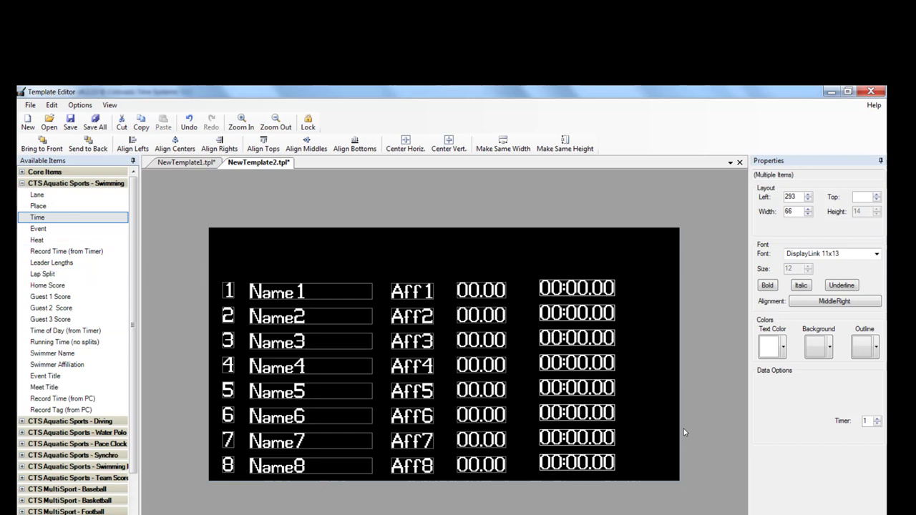
Step: Add eight Place modules vertically, 8 pixels apart, and position them beside the times at a left offset of about 383
{"action": "left_click", "coordinate": [43, 206]}
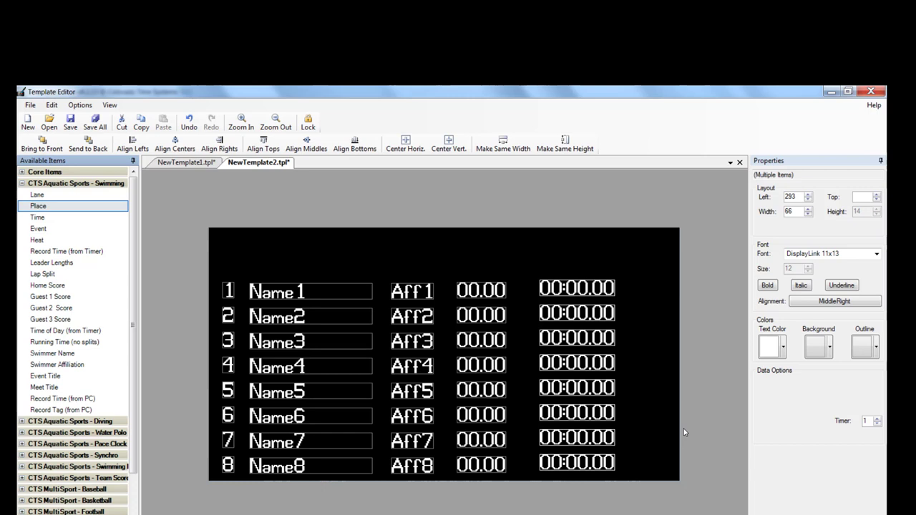
{"action": "left_click_drag", "start_coordinate": [43, 207], "coordinate": [642, 288]}
{"action": "type", "text": "8"}
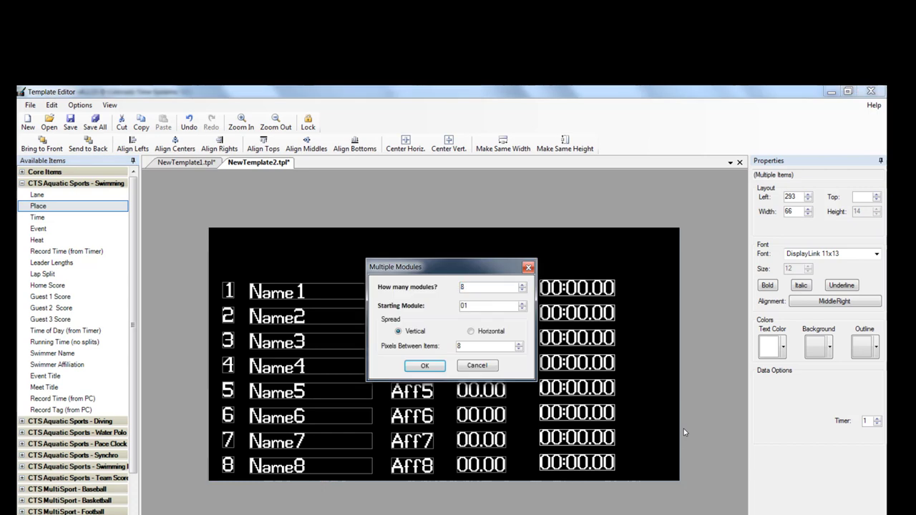
{"action": "key", "text": "Return"}
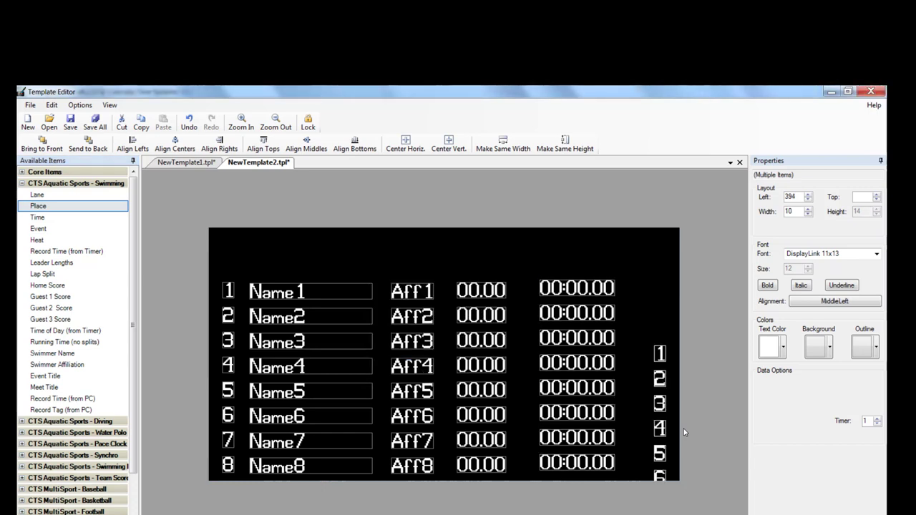
{"action": "left_click_drag", "start_coordinate": [660, 429], "coordinate": [647, 360]}
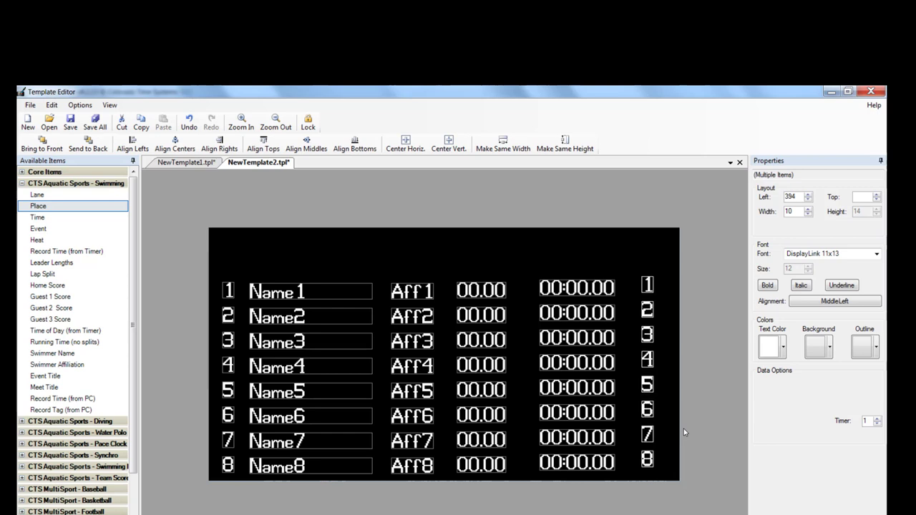
{"action": "key", "text": "Down"}
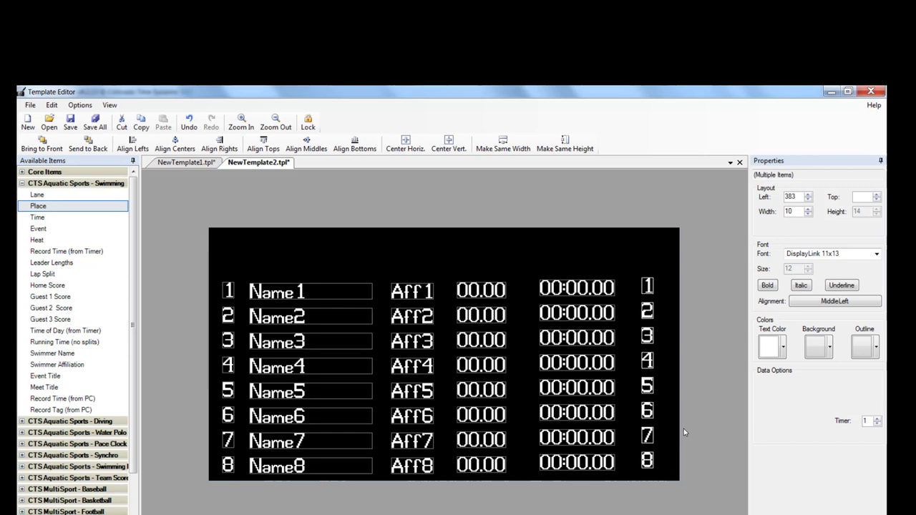
Step: Set the text color of the eight place numbers to Red
{"action": "left_click", "coordinate": [783, 347]}
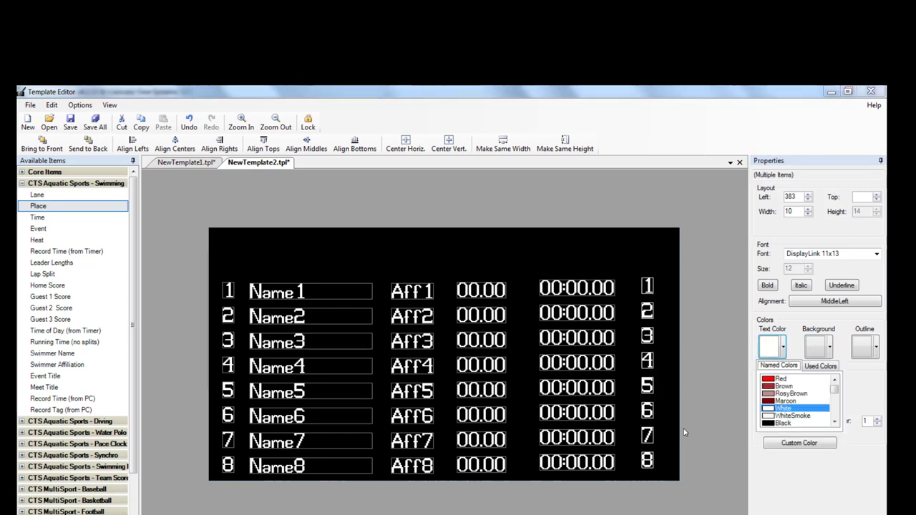
{"action": "key", "text": "Home"}
{"action": "key", "text": "Return"}
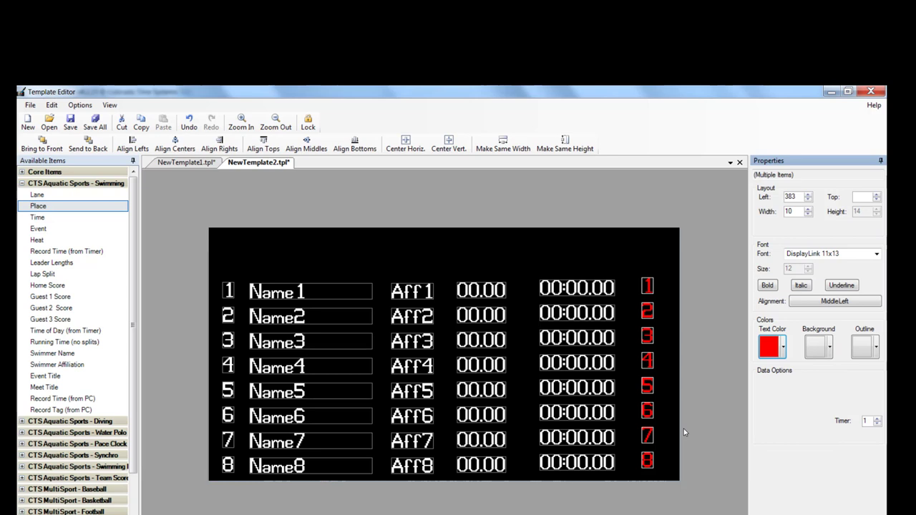
Step: Set the text color of the swimmer names in lanes 1 and 3 to Red
{"action": "left_click", "coordinate": [310, 316]}
{"action": "left_click", "coordinate": [310, 292]}
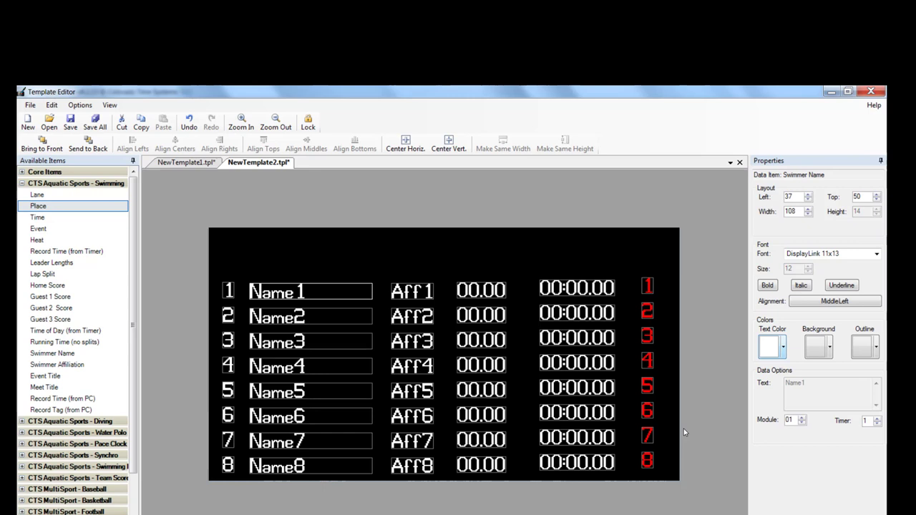
{"action": "key", "text": "alt+Down"}
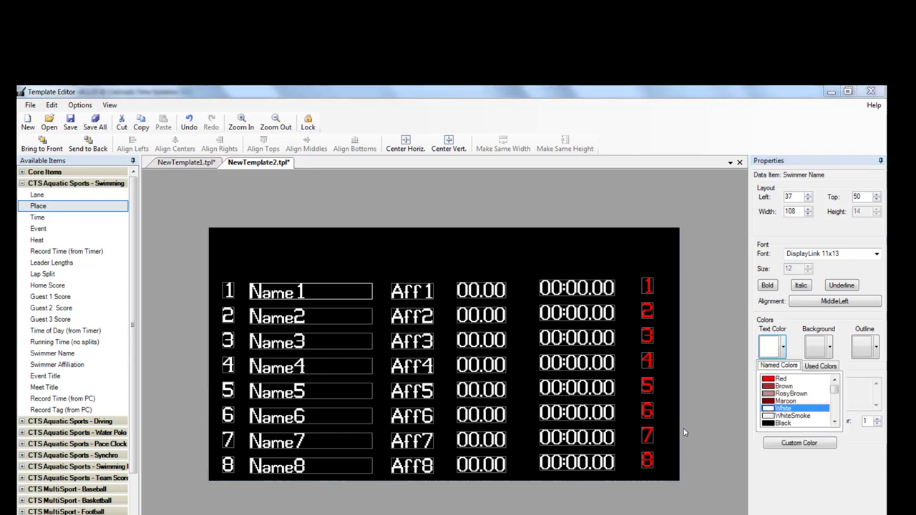
{"action": "left_click", "coordinate": [781, 378]}
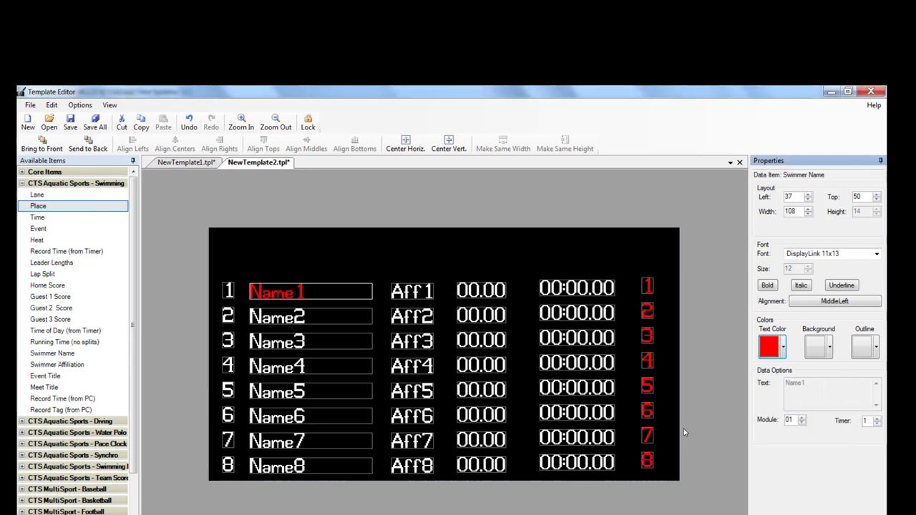
{"action": "left_click", "coordinate": [310, 342]}
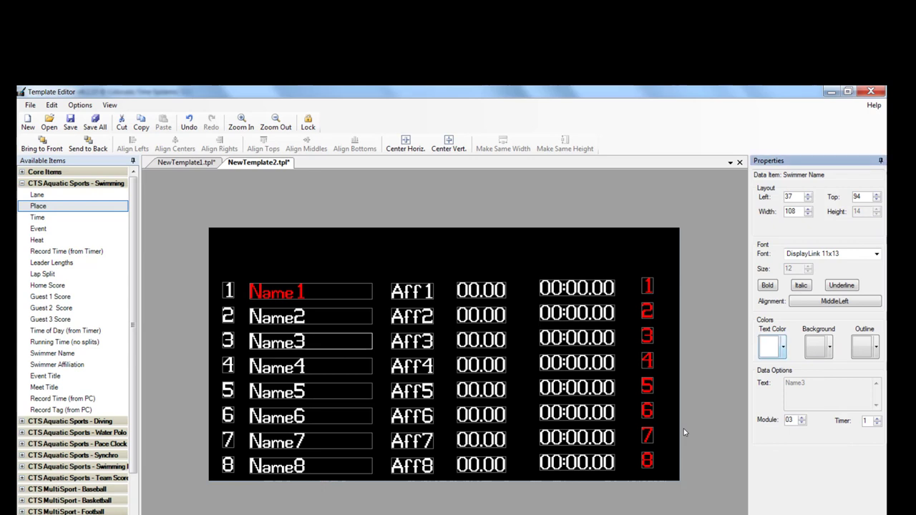
{"action": "key", "text": "alt+Down"}
{"action": "key", "text": "Up"}
{"action": "key", "text": "Up"}
{"action": "key", "text": "Up"}
{"action": "key", "text": "Up"}
{"action": "key", "text": "Return"}
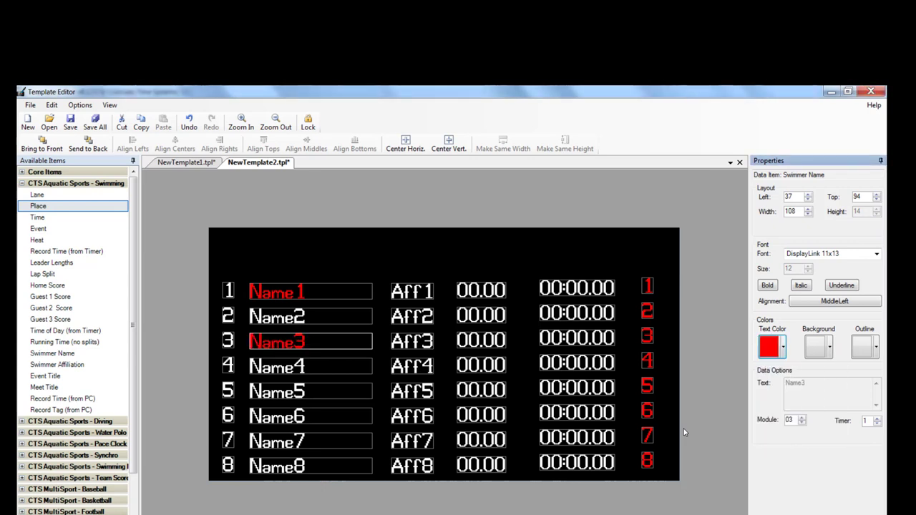
Step: Set the text color of the swimmer names in lanes 5 and 7 to Red
{"action": "key", "text": "Tab"}
{"action": "key", "text": "Tab"}
{"action": "left_click", "coordinate": [783, 347]}
{"action": "left_click", "coordinate": [780, 378]}
{"action": "left_click", "coordinate": [310, 441]}
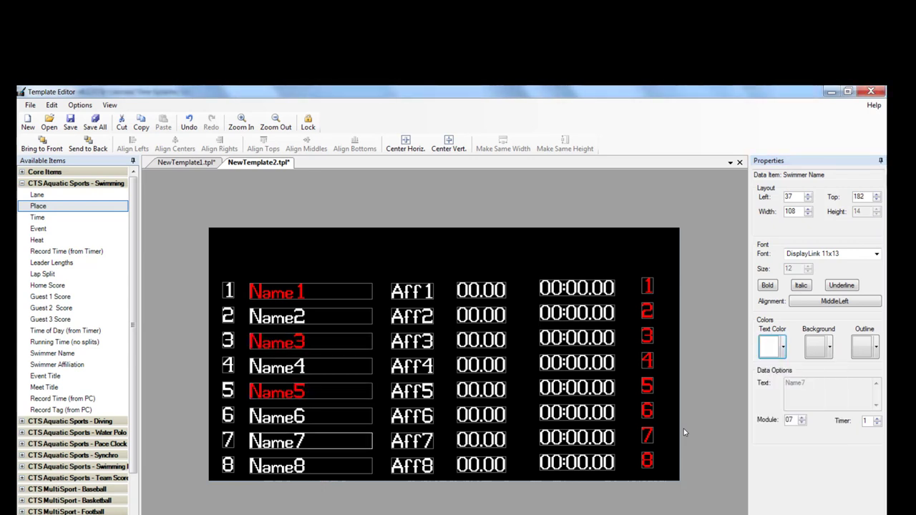
{"action": "left_click", "coordinate": [783, 347]}
{"action": "left_click", "coordinate": [780, 379]}
Step: Set the text color of lane numbers 1, 3, 5 and 7 to Red
{"action": "left_click", "coordinate": [228, 291]}
{"action": "left_click", "coordinate": [783, 347]}
{"action": "left_click", "coordinate": [781, 378]}
{"action": "left_click", "coordinate": [229, 341]}
{"action": "left_click", "coordinate": [783, 347]}
{"action": "left_click", "coordinate": [780, 379]}
{"action": "left_click", "coordinate": [228, 391]}
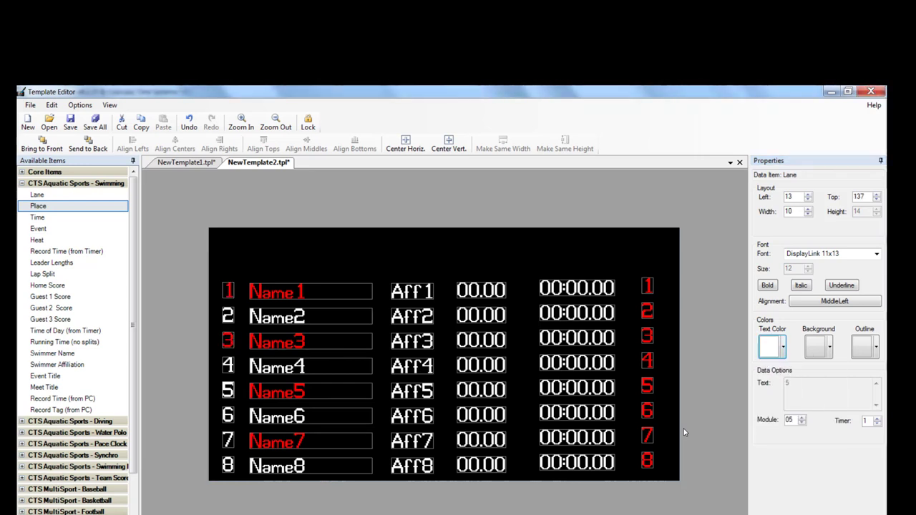
{"action": "left_click", "coordinate": [783, 347]}
{"action": "left_click", "coordinate": [780, 378]}
{"action": "left_click", "coordinate": [228, 440]}
{"action": "left_click", "coordinate": [783, 347]}
{"action": "left_click", "coordinate": [781, 378]}
Step: Set the text color of the swimmer affiliations in lanes 1, 3, 5 and 7 to Red
{"action": "left_click", "coordinate": [412, 291]}
{"action": "left_click", "coordinate": [783, 347]}
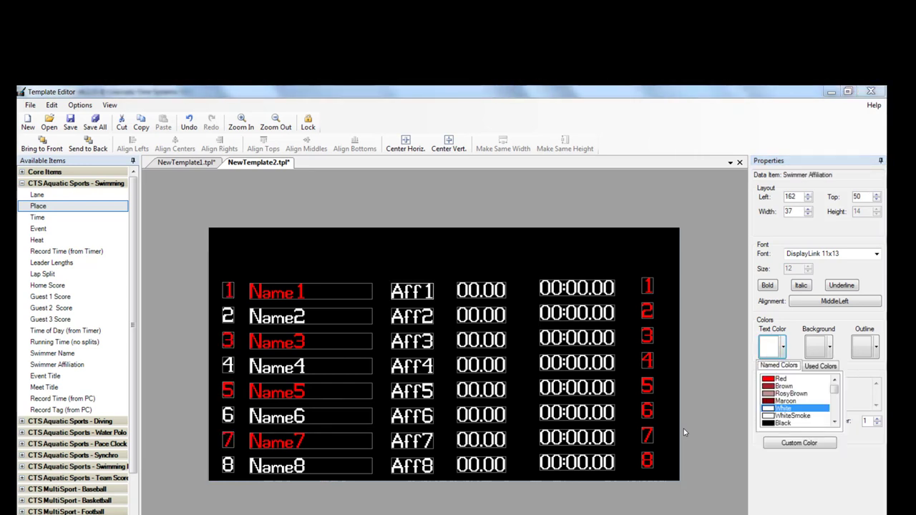
{"action": "left_click", "coordinate": [781, 378]}
{"action": "left_click", "coordinate": [412, 341]}
{"action": "left_click", "coordinate": [783, 347]}
{"action": "left_click", "coordinate": [781, 378]}
{"action": "left_click", "coordinate": [781, 379]}
{"action": "left_click", "coordinate": [412, 441]}
{"action": "left_click", "coordinate": [783, 347]}
{"action": "left_click", "coordinate": [781, 379]}
Step: Set the text color of the lap splits in lanes 1, 3, 5 and 7 to Red
{"action": "left_click", "coordinate": [481, 290]}
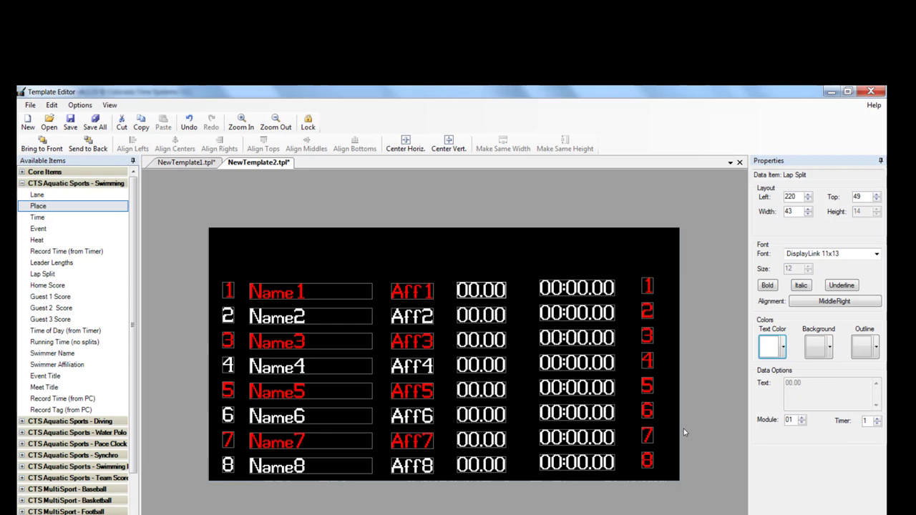
{"action": "left_click", "coordinate": [783, 347]}
{"action": "left_click", "coordinate": [781, 378]}
{"action": "left_click", "coordinate": [481, 341]}
{"action": "left_click", "coordinate": [783, 347]}
{"action": "left_click", "coordinate": [781, 378]}
{"action": "left_click", "coordinate": [481, 440]}
{"action": "left_click", "coordinate": [783, 347]}
{"action": "left_click", "coordinate": [781, 379]}
Step: Set the text color of the Time modules in lanes 1, 3, 5 and 7 to Red
{"action": "left_click", "coordinate": [577, 287]}
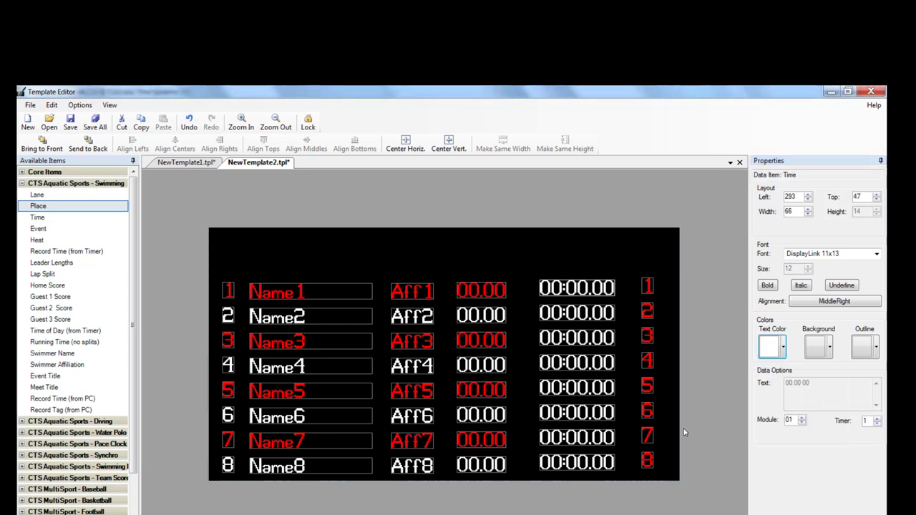
{"action": "left_click", "coordinate": [783, 347]}
{"action": "left_click", "coordinate": [780, 379]}
{"action": "left_click", "coordinate": [576, 387]}
{"action": "left_click", "coordinate": [783, 347]}
{"action": "left_click", "coordinate": [780, 379]}
{"action": "left_click", "coordinate": [577, 437]}
{"action": "left_click", "coordinate": [783, 347]}
{"action": "left_click", "coordinate": [781, 379]}
Step: Set the text color of place numbers 2, 4, 6 and 8 to White
{"action": "left_click", "coordinate": [646, 311]}
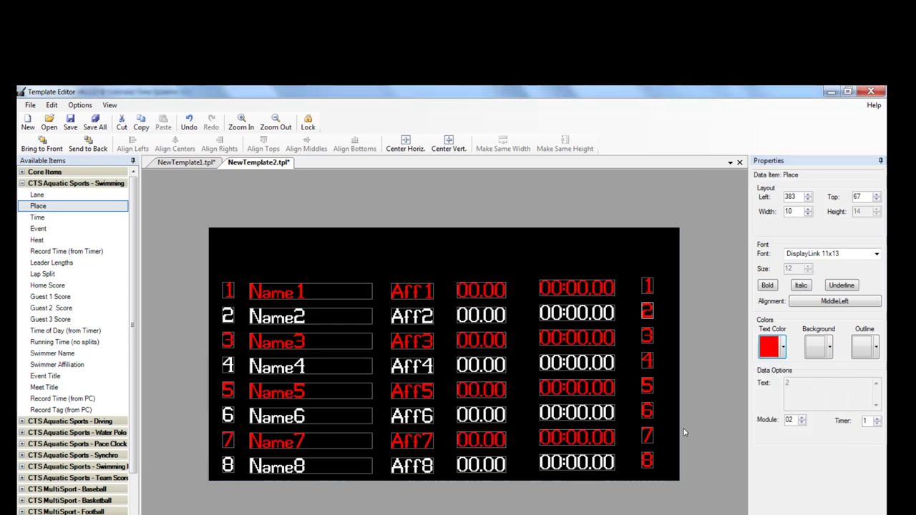
{"action": "left_click", "coordinate": [783, 347]}
{"action": "key", "text": "Tab"}
{"action": "key", "text": "Tab"}
{"action": "key", "text": "alt+Down"}
{"action": "key", "text": "Down"}
{"action": "key", "text": "Down"}
{"action": "key", "text": "Down"}
{"action": "key", "text": "Down"}
{"action": "key", "text": "Return"}
{"action": "key", "text": "Tab"}
{"action": "key", "text": "Tab"}
{"action": "key", "text": "alt+Down"}
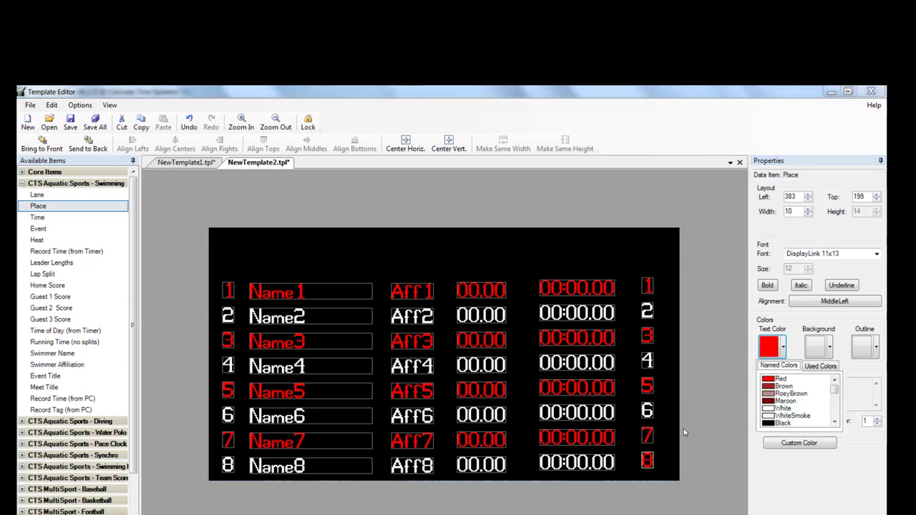
{"action": "key", "text": "Down"}
{"action": "key", "text": "Down"}
{"action": "key", "text": "Down"}
{"action": "key", "text": "Down"}
{"action": "key", "text": "Return"}
{"action": "key", "text": "Tab"}
{"action": "key", "text": "Tab"}
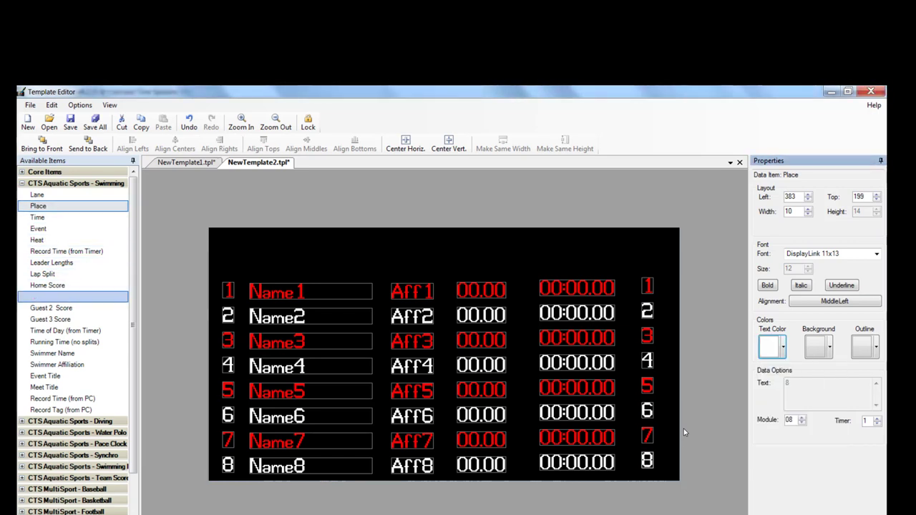
Step: Add a Meet Title module above the lane rows at about left 202, top 11
{"action": "key", "text": "Up"}
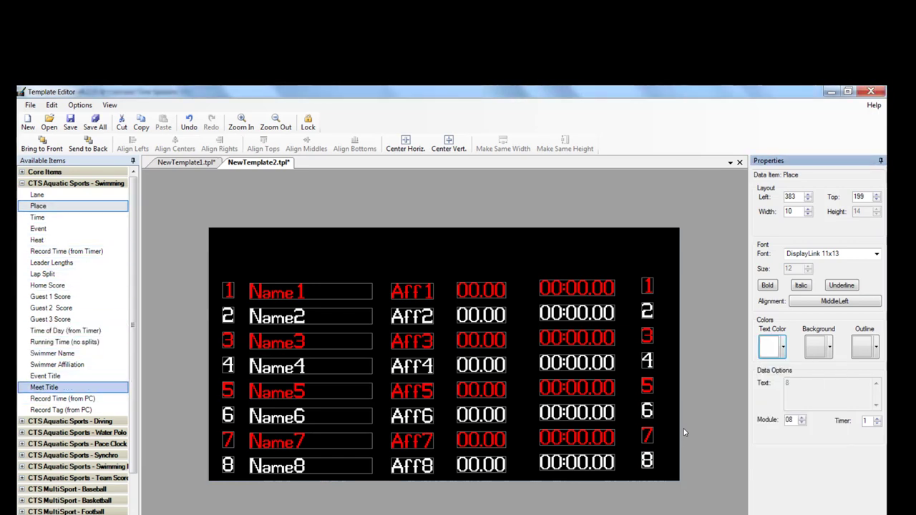
{"action": "left_click", "coordinate": [684, 432]}
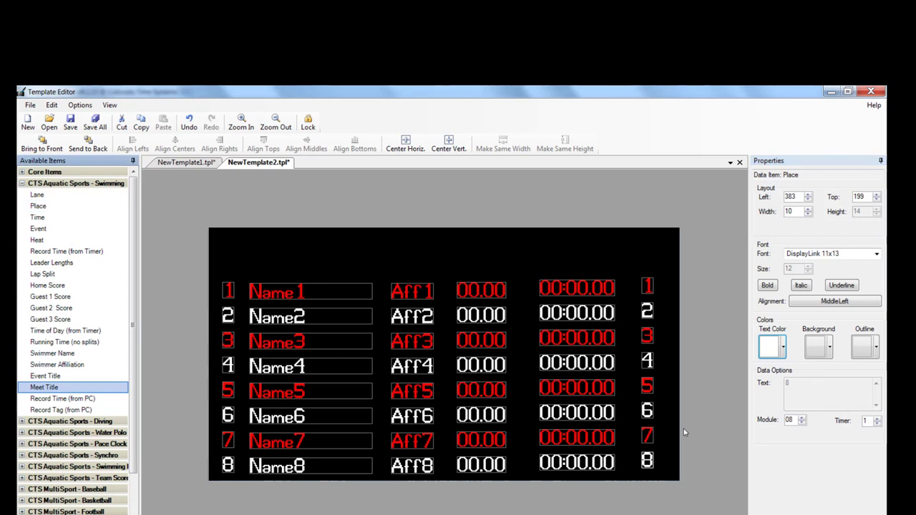
{"action": "left_click_drag", "start_coordinate": [45, 387], "coordinate": [438, 241]}
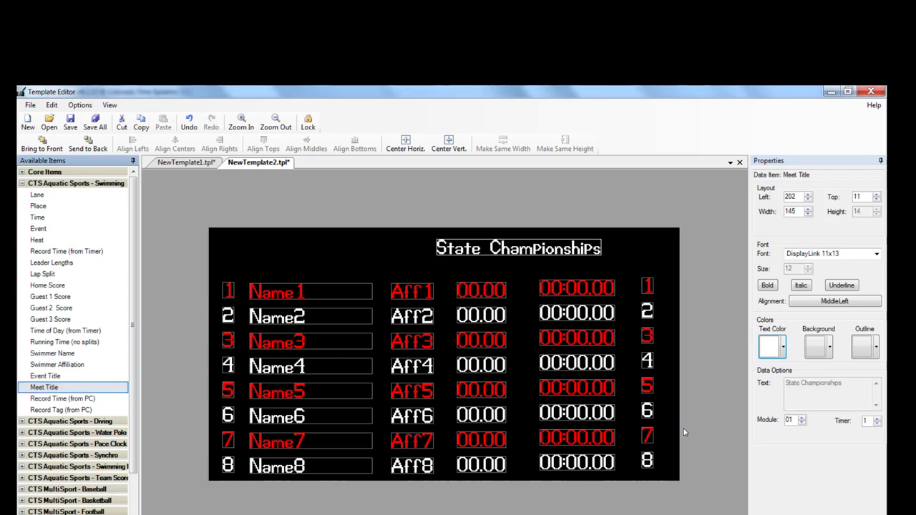
Step: Reposition the meet title to the scoreboard's upper-right area at about left 260, top 9
{"action": "mouse_move", "coordinate": [519, 247]}
{"action": "left_mouse_down"}
{"action": "mouse_move", "coordinate": [465, 256]}
{"action": "mouse_move", "coordinate": [461, 245]}
{"action": "left_mouse_up"}
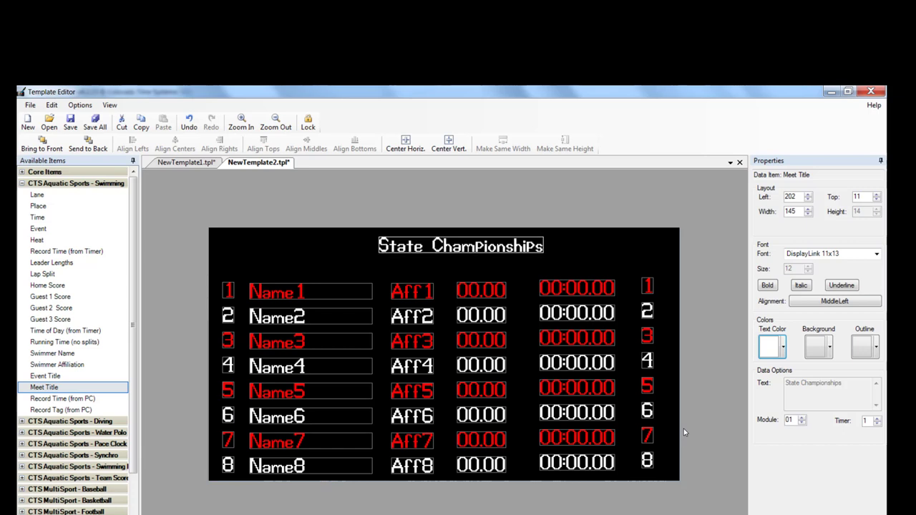
{"action": "key", "text": "Right"}
{"action": "key", "text": "Right"}
{"action": "key", "text": "Right"}
{"action": "key", "text": "Right"}
{"action": "key", "text": "Right"}
{"action": "key", "text": "Right"}
{"action": "key", "text": "Right"}
{"action": "key", "text": "Right"}
{"action": "key", "text": "Right"}
{"action": "key", "text": "Right"}
{"action": "key", "text": "Right"}
{"action": "key", "text": "Right"}
{"action": "key", "text": "Right"}
{"action": "key", "text": "Right"}
{"action": "key", "text": "Right"}
{"action": "key", "text": "Right"}
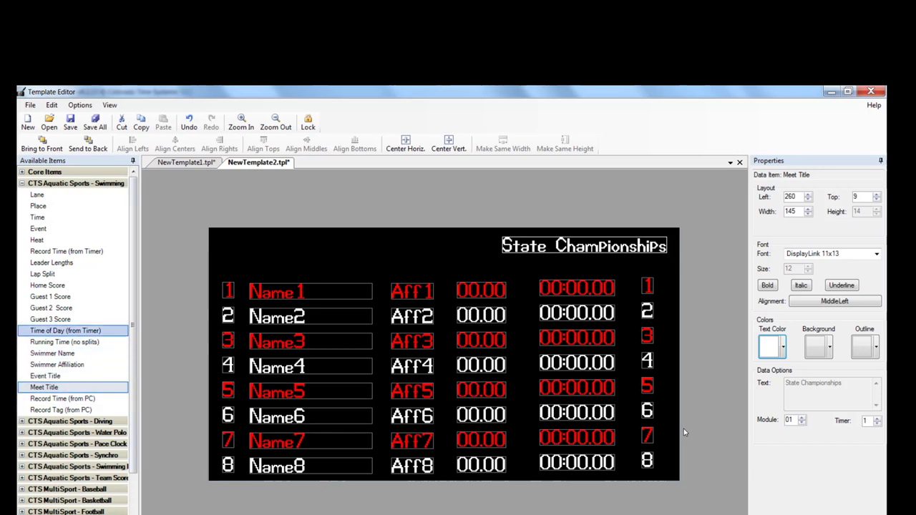
Step: Add an Event module above the swimmer names at about left 104, top 11
{"action": "left_click", "coordinate": [39, 229]}
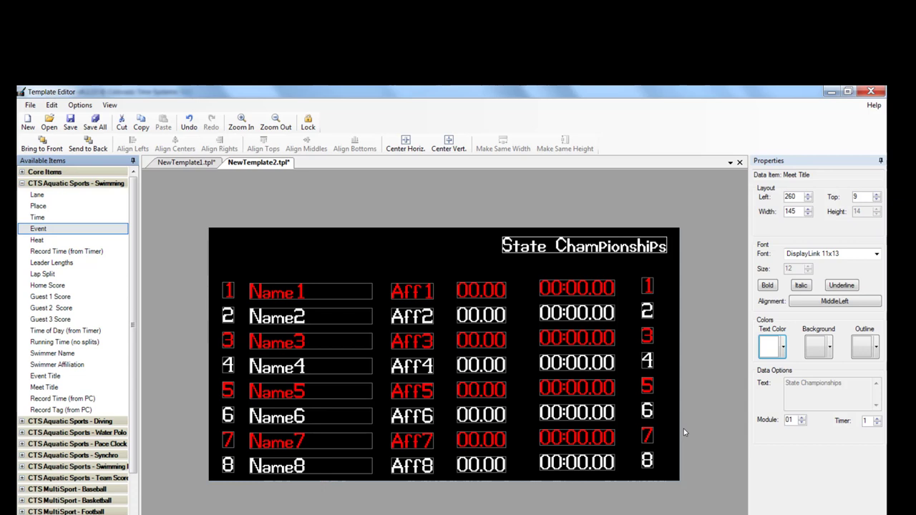
{"action": "left_click_drag", "start_coordinate": [39, 229], "coordinate": [354, 257]}
{"action": "key", "text": "Left"}
{"action": "key", "text": "Left"}
{"action": "key", "text": "Up"}
{"action": "key", "text": "Up"}
{"action": "key", "text": "Up"}
{"action": "key", "text": "Up"}
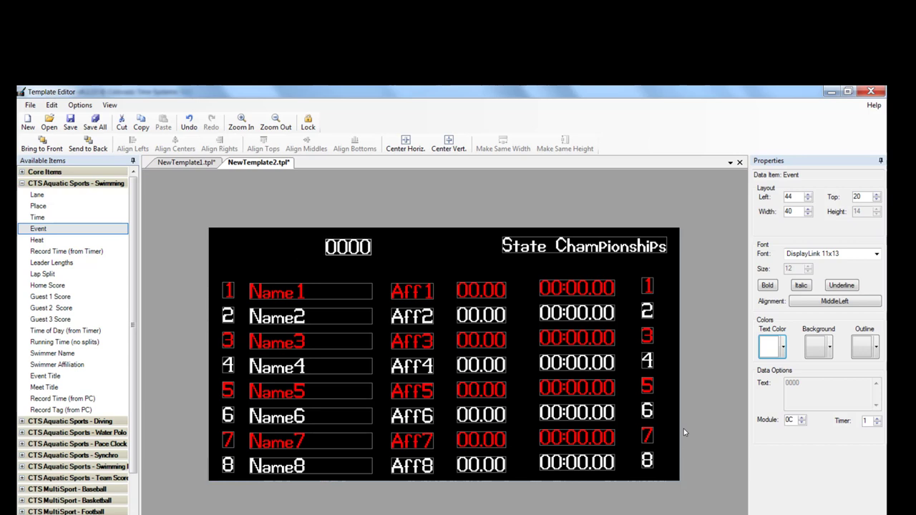
Step: Add a Heat module directly below the event number at about left 113, top 30
{"action": "left_click", "coordinate": [37, 240]}
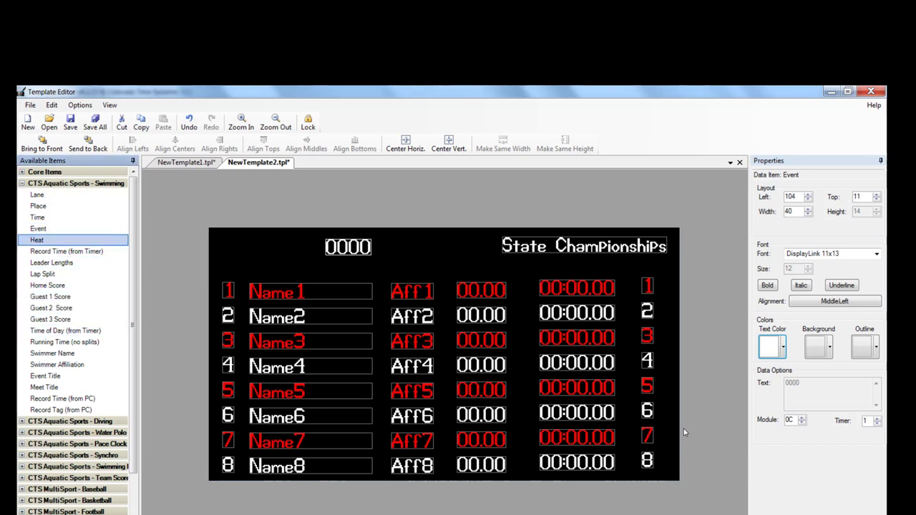
{"action": "left_click", "coordinate": [683, 432]}
{"action": "left_click_drag", "start_coordinate": [37, 241], "coordinate": [352, 268]}
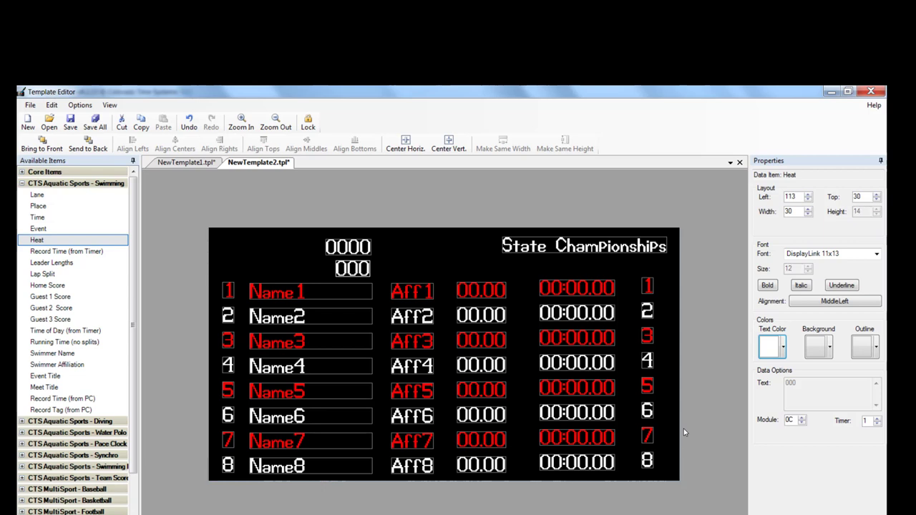
Step: Add a static text label reading EVENT in front of the event number at about left 44, top 11
{"action": "left_click", "coordinate": [44, 171]}
{"action": "key", "text": "Right"}
{"action": "key", "text": "Down"}
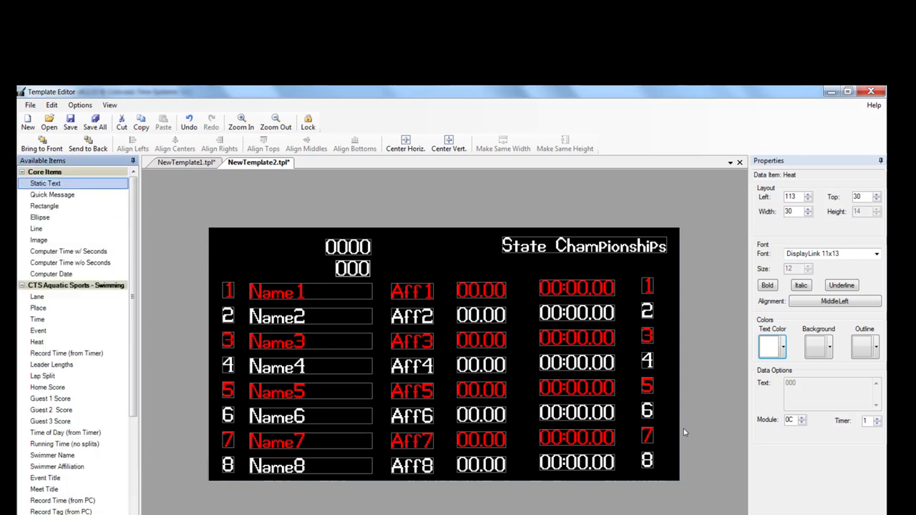
{"action": "key", "text": "Return"}
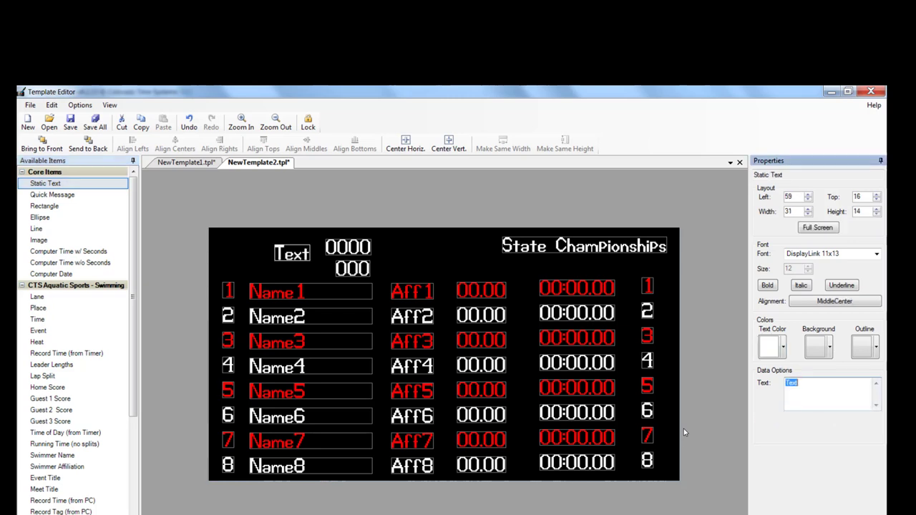
{"action": "left_click_drag", "start_coordinate": [292, 254], "coordinate": [293, 248]}
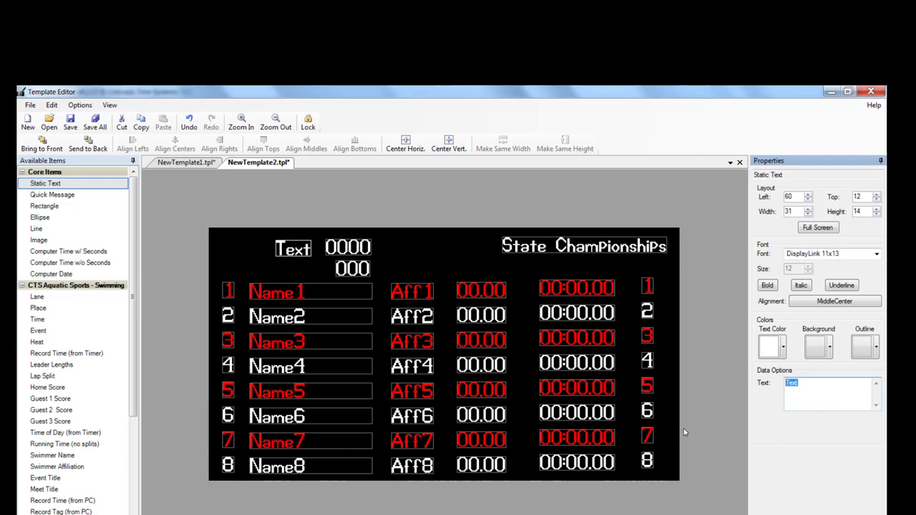
{"action": "type", "text": "ENT"}
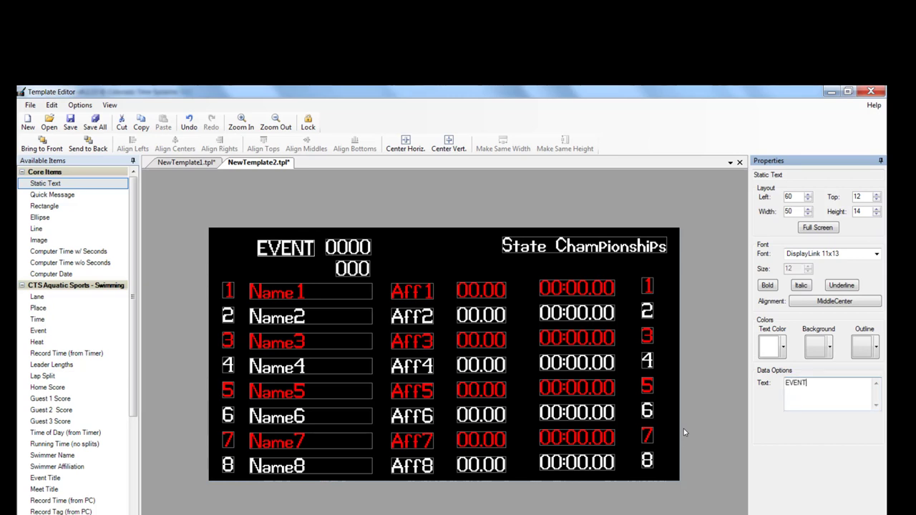
{"action": "left_click_drag", "start_coordinate": [285, 249], "coordinate": [286, 247]}
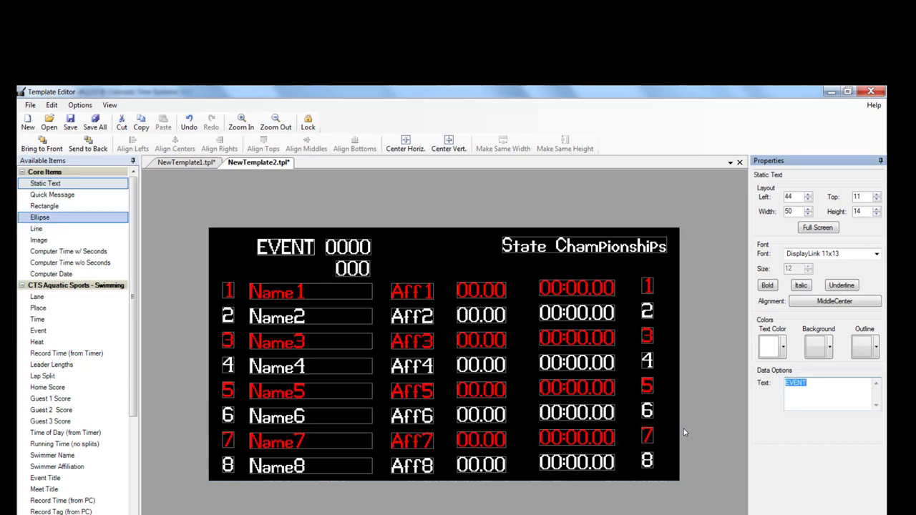
Step: Add a static text label reading HEAT in front of the heat number at about left 56, top 29
{"action": "left_click", "coordinate": [50, 184]}
{"action": "mouse_move", "coordinate": [50, 184]}
{"action": "left_mouse_down"}
{"action": "mouse_move", "coordinate": [294, 277]}
{"action": "mouse_move", "coordinate": [296, 269]}
{"action": "left_mouse_up"}
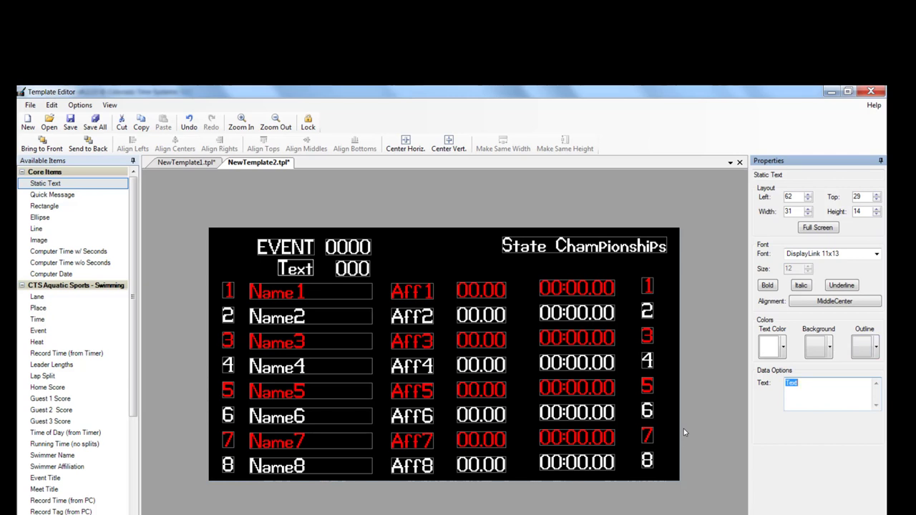
{"action": "type", "text": "HEAT"}
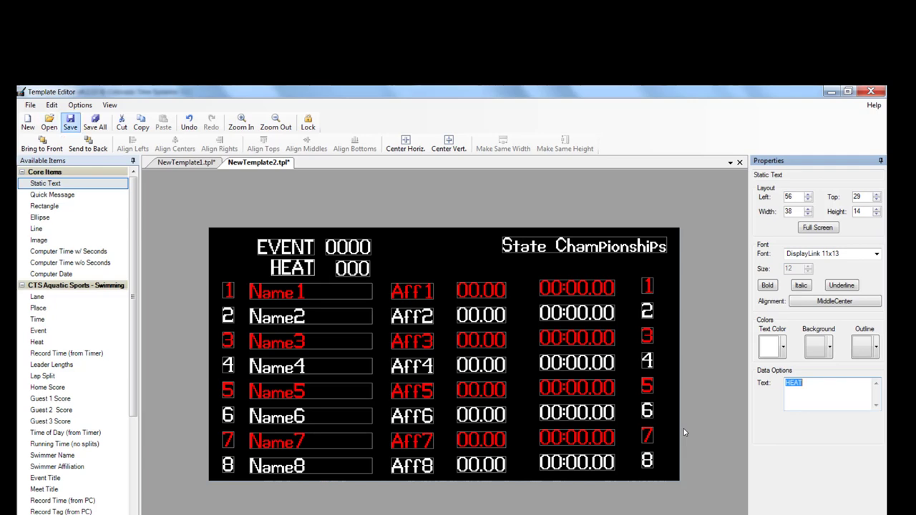
Step: Save the template as SWIMMING in the New_Trier folder
{"action": "left_click", "coordinate": [70, 122]}
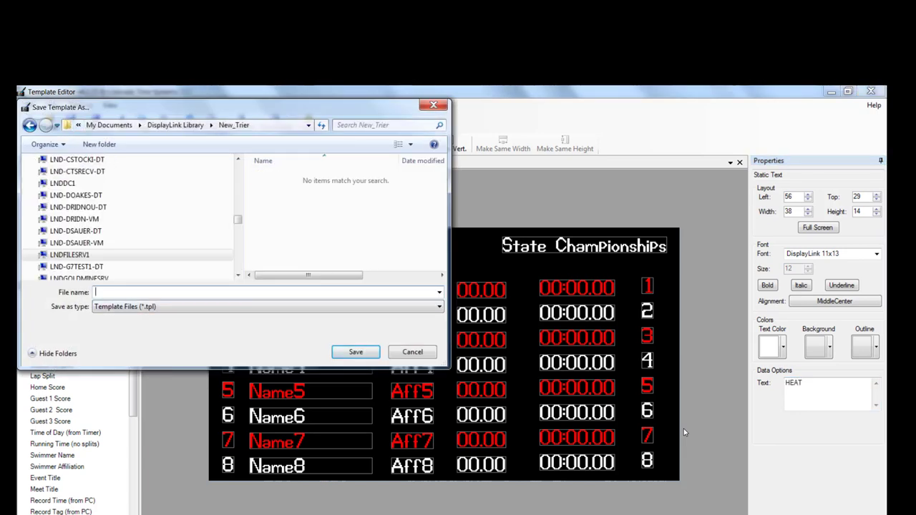
{"action": "type", "text": "SWI"}
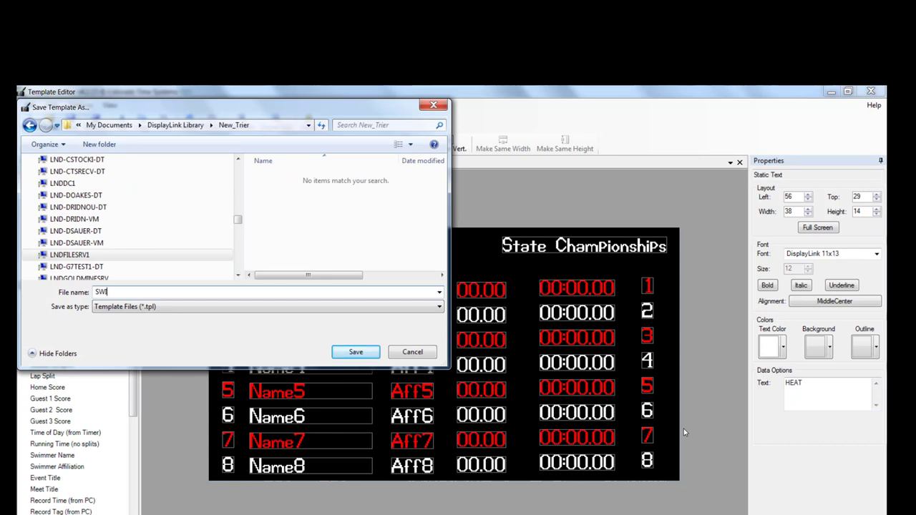
{"action": "type", "text": "MMING"}
{"action": "key", "text": "Return"}
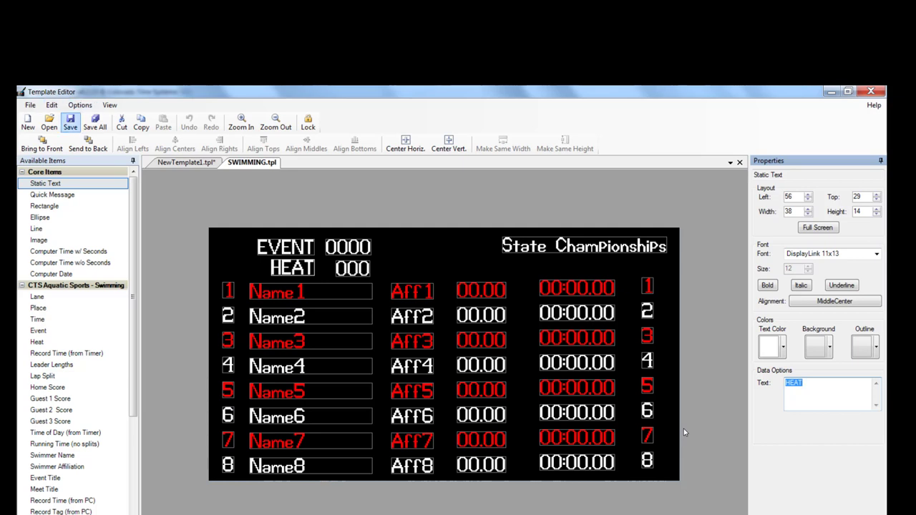
Step: Make the SWIMMING template's background transparent
{"action": "left_click", "coordinate": [80, 105]}
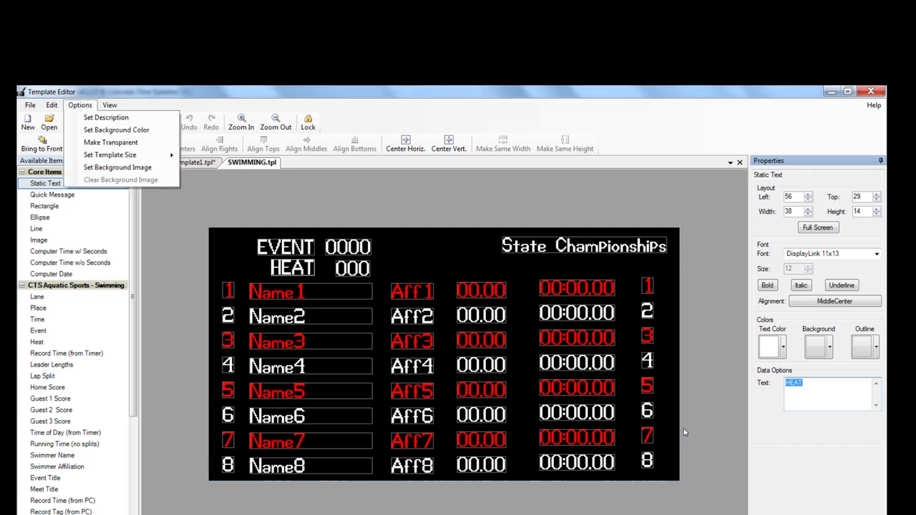
{"action": "left_click", "coordinate": [98, 143]}
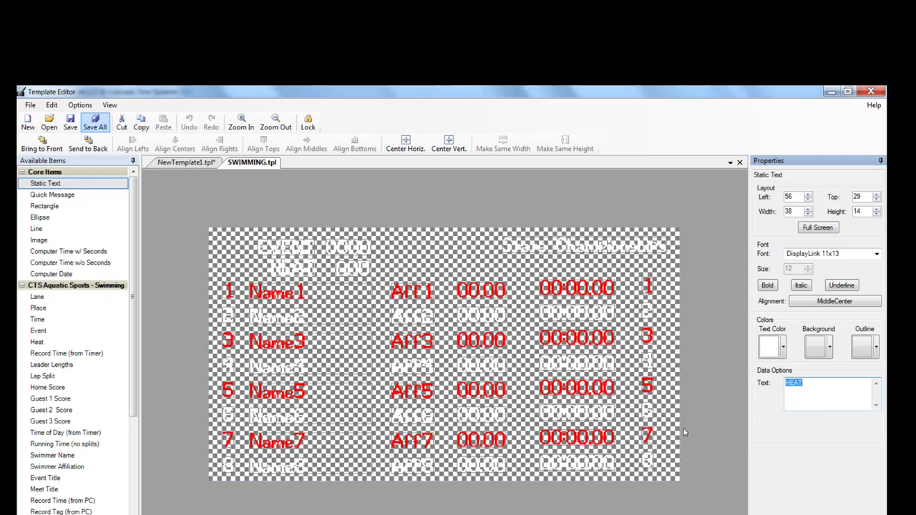
Step: Save the transparent template under the new name SWIMMING_TRANS in the New_Trier folder
{"action": "key", "text": "alt"}
{"action": "key", "text": "Right"}
{"action": "key", "text": "Left"}
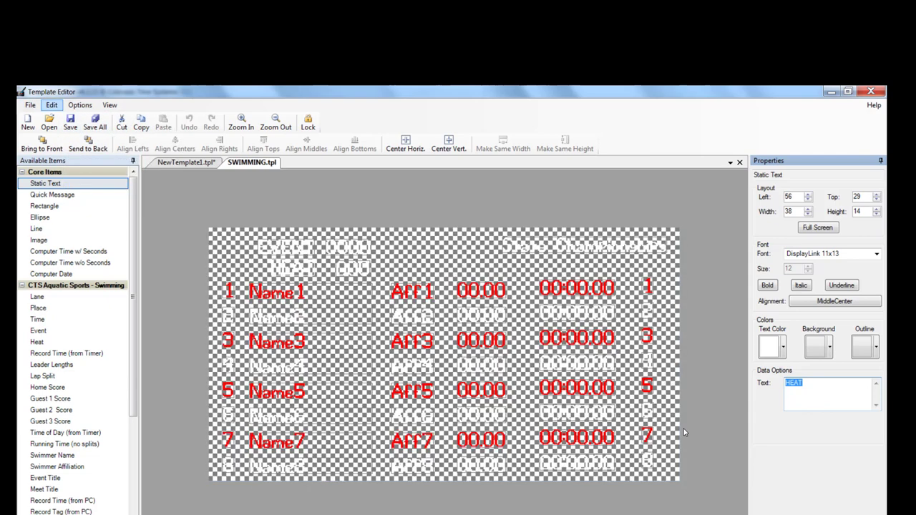
{"action": "key", "text": "Down"}
{"action": "key", "text": "Down"}
{"action": "key", "text": "Down"}
{"action": "key", "text": "Down"}
{"action": "key", "text": "Return"}
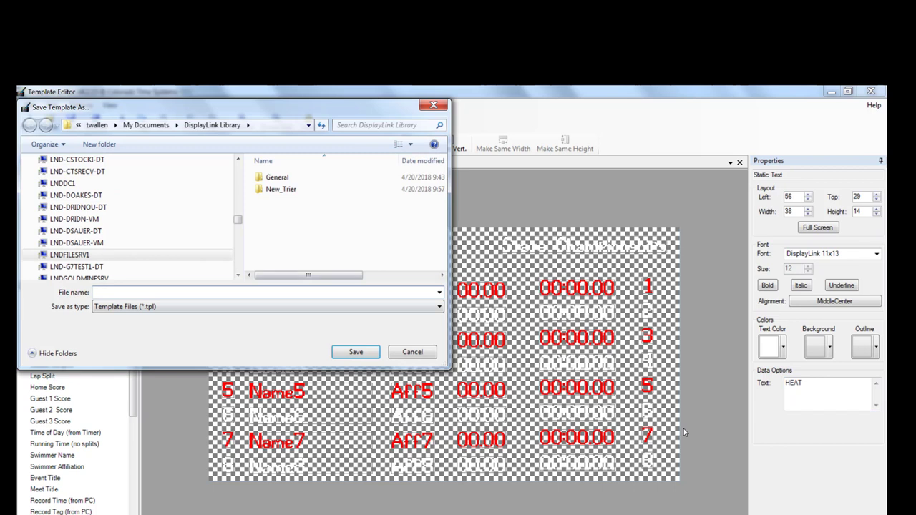
{"action": "double_click", "coordinate": [281, 189]}
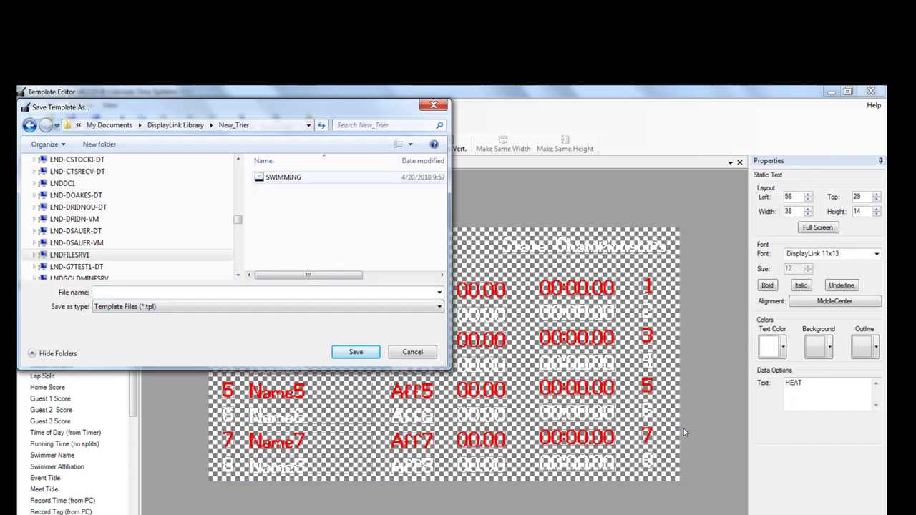
{"action": "left_click", "coordinate": [176, 292]}
{"action": "type", "text": "SWIM"}
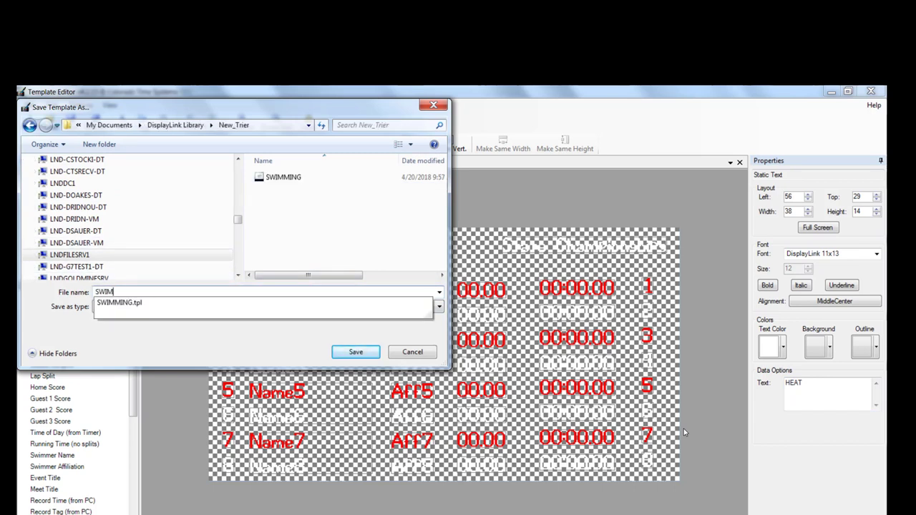
{"action": "type", "text": "MING_TRIER"}
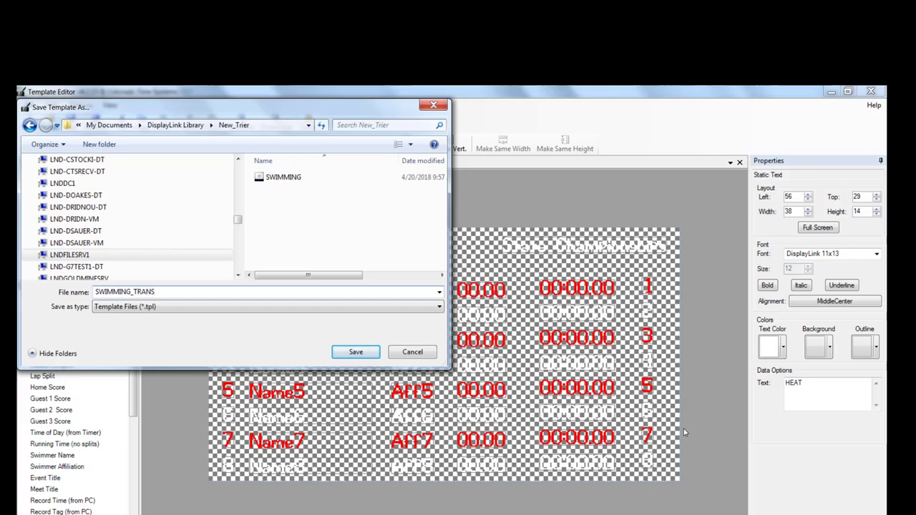